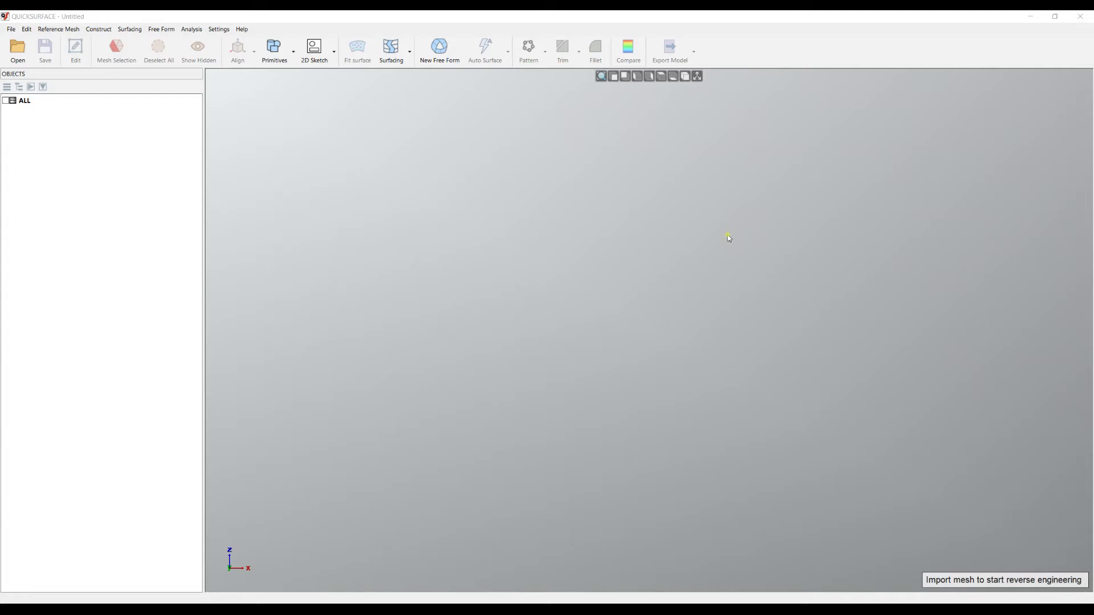
- Open top.stl from the Bike folder, keeping Millimetres as the model units
left_click(12, 30)
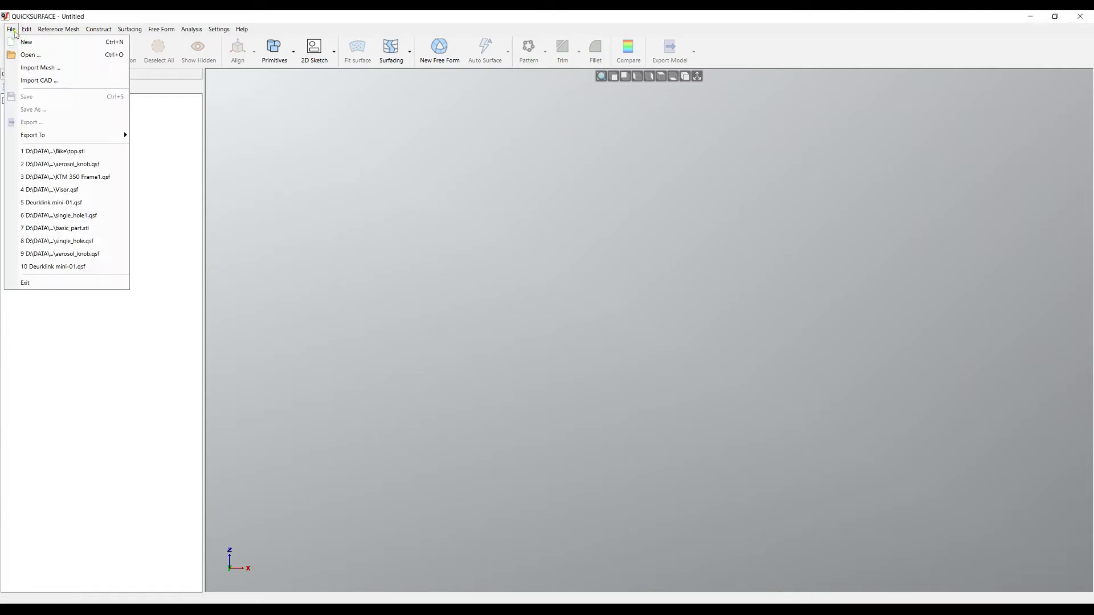
left_click(27, 57)
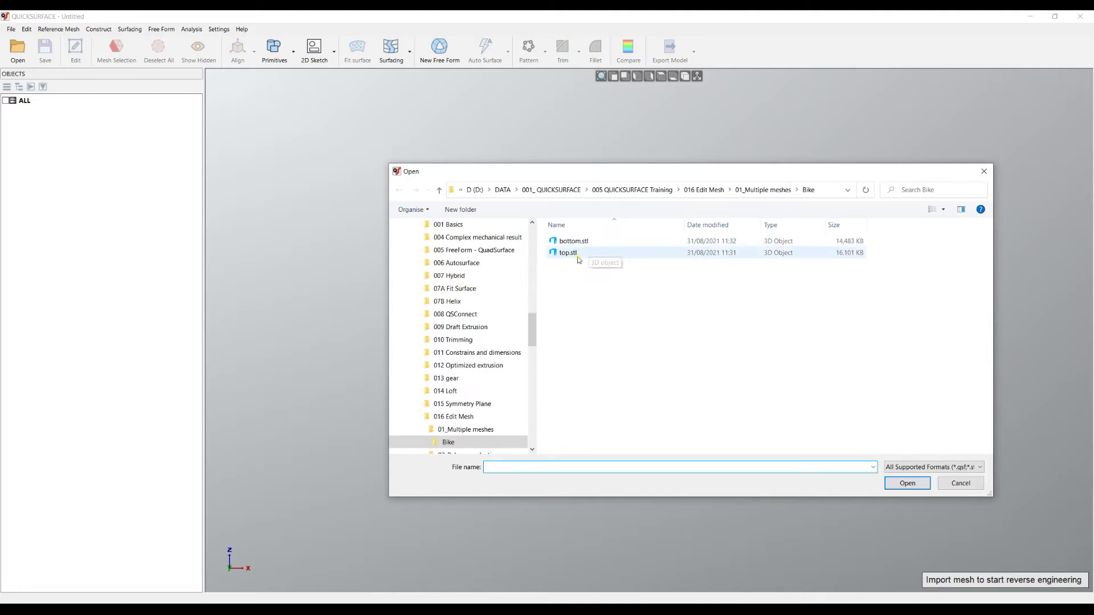
left_click(577, 258)
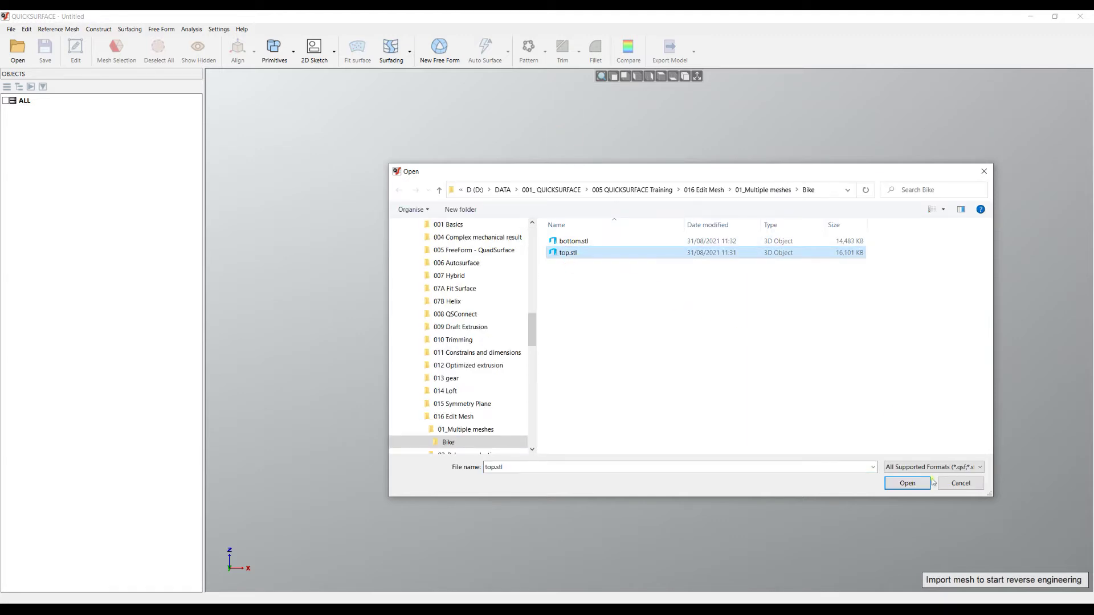
left_click(915, 485)
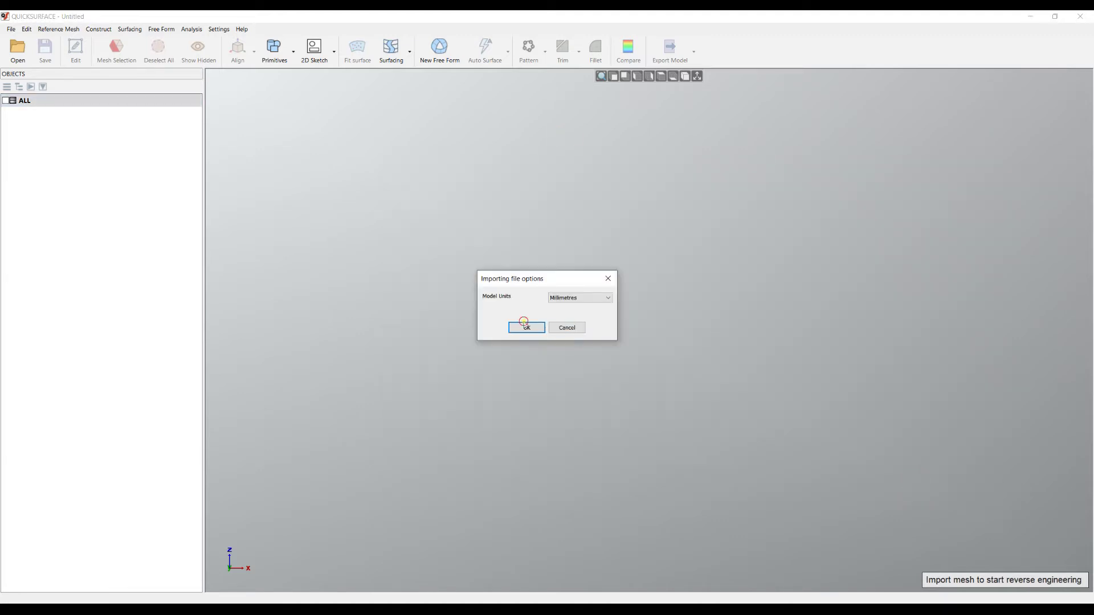
left_click(526, 329)
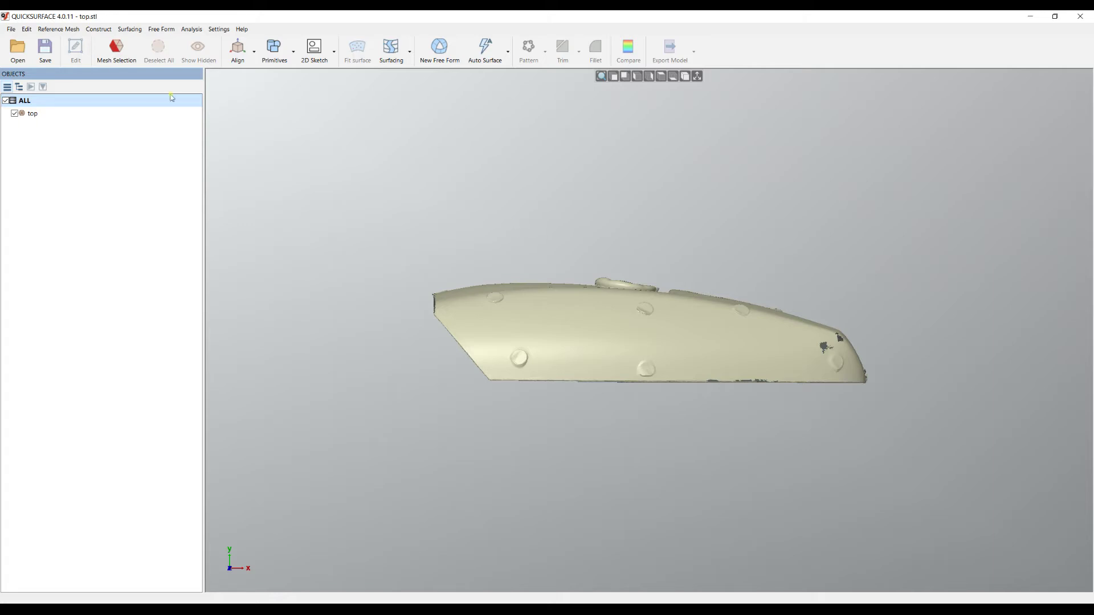
- Bring up the File menu to begin importing a second mesh
left_click(12, 30)
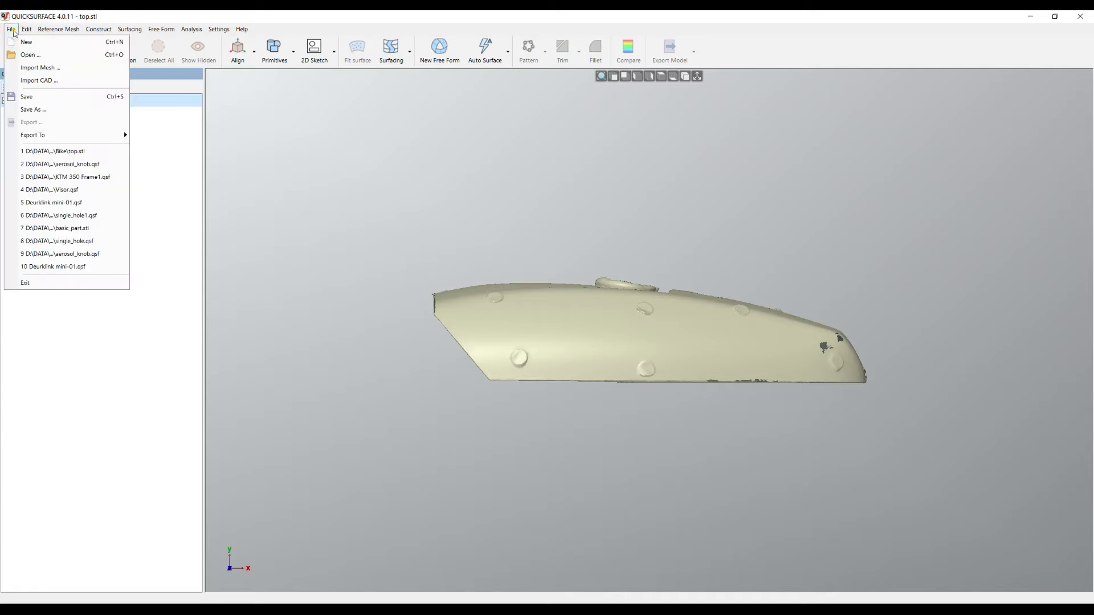
- Import bottom.stl as a second mesh in millimetres
left_click(39, 69)
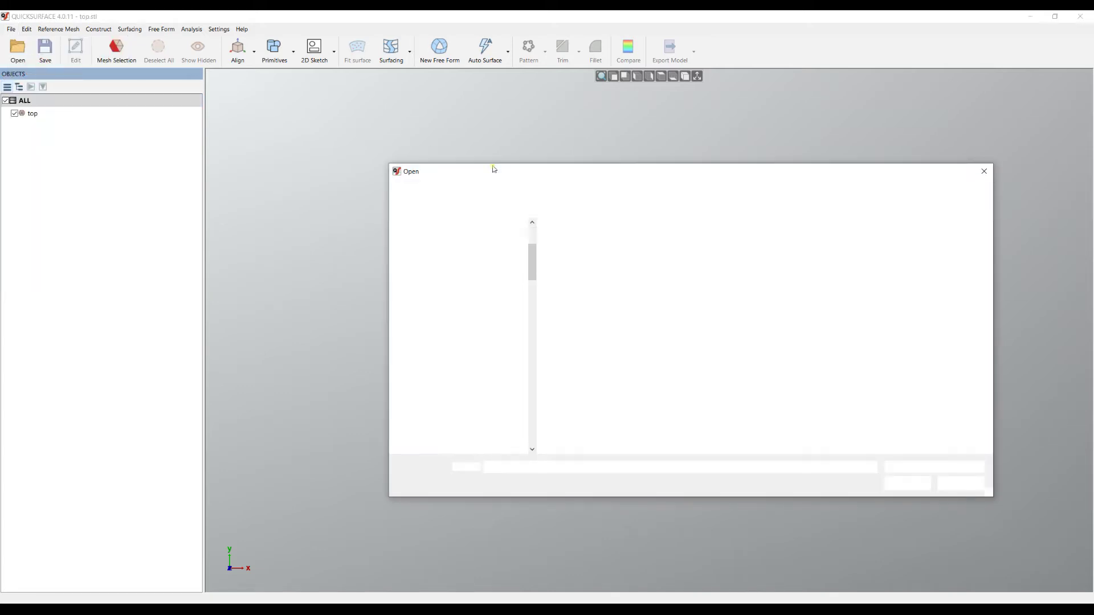
left_click(582, 241)
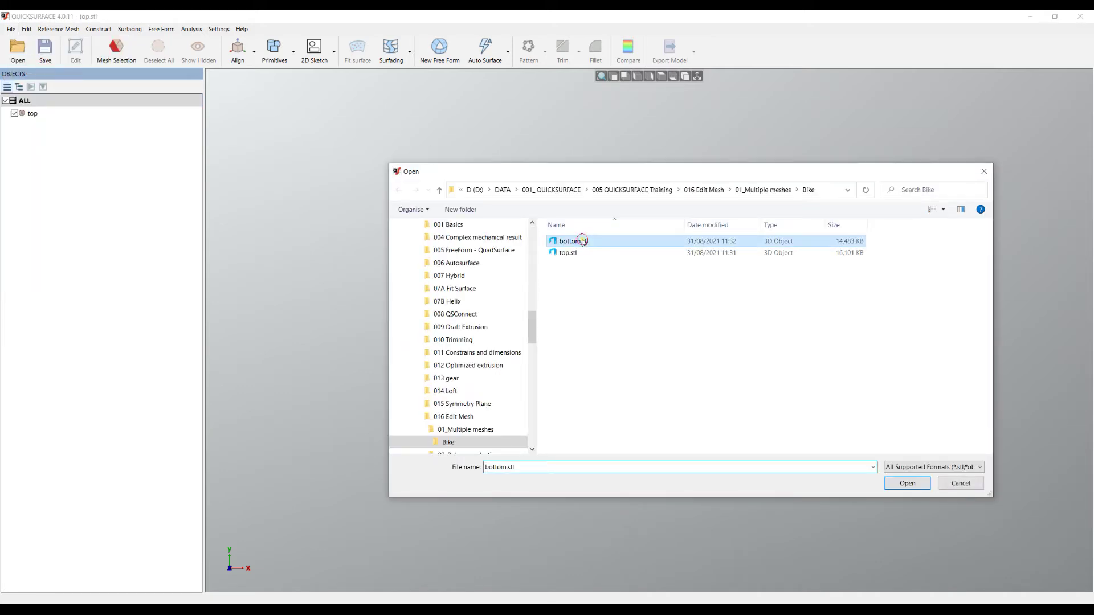
left_click(908, 483)
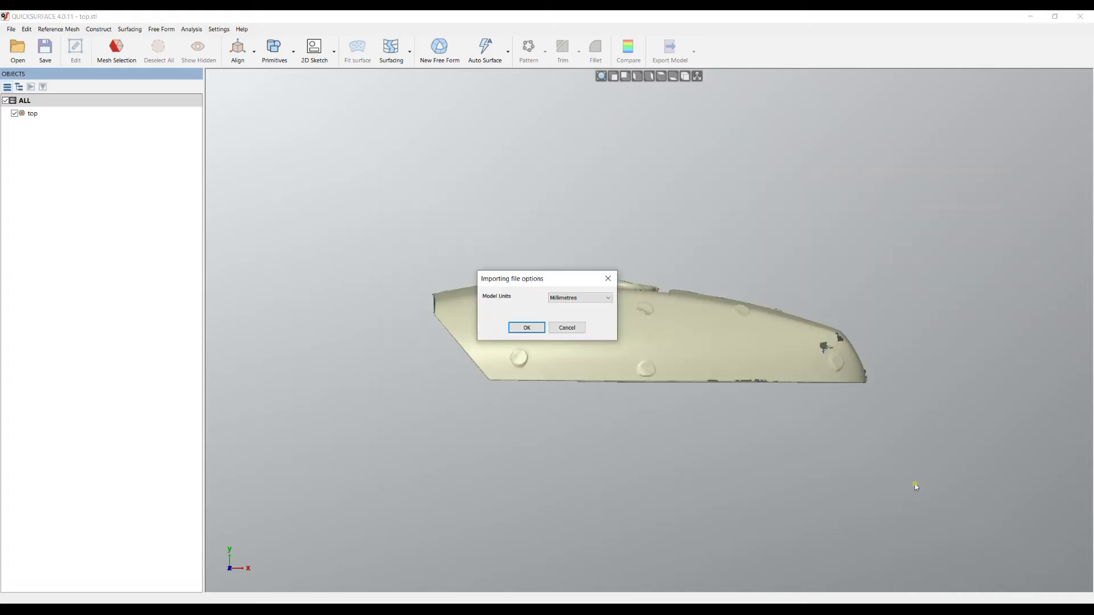
left_click(525, 328)
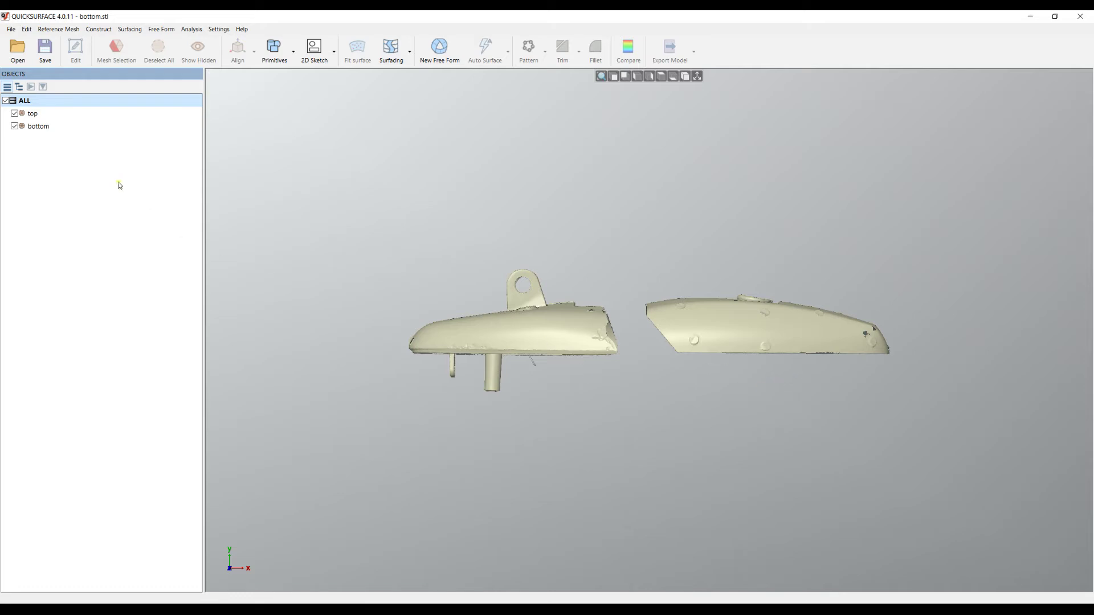
- Toggle the bottom and top visibility checkboxes to tell the two meshes apart
left_click(14, 127)
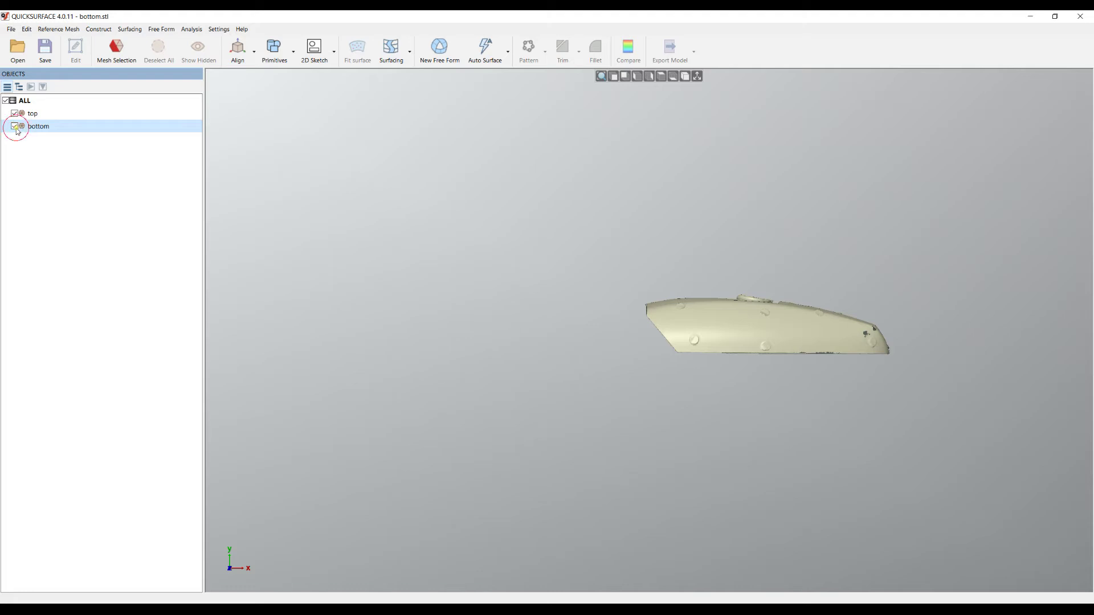
left_click(15, 126)
left_click(14, 114)
left_click(14, 113)
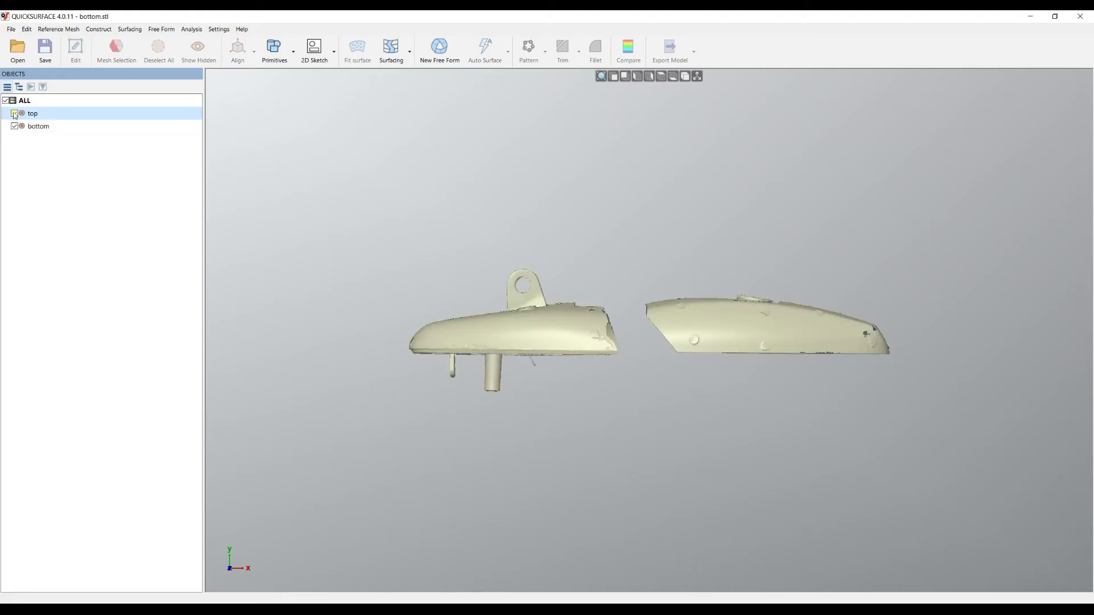
- Select the bottom mesh and bring up the Align options
left_click(490, 342)
left_click(778, 335)
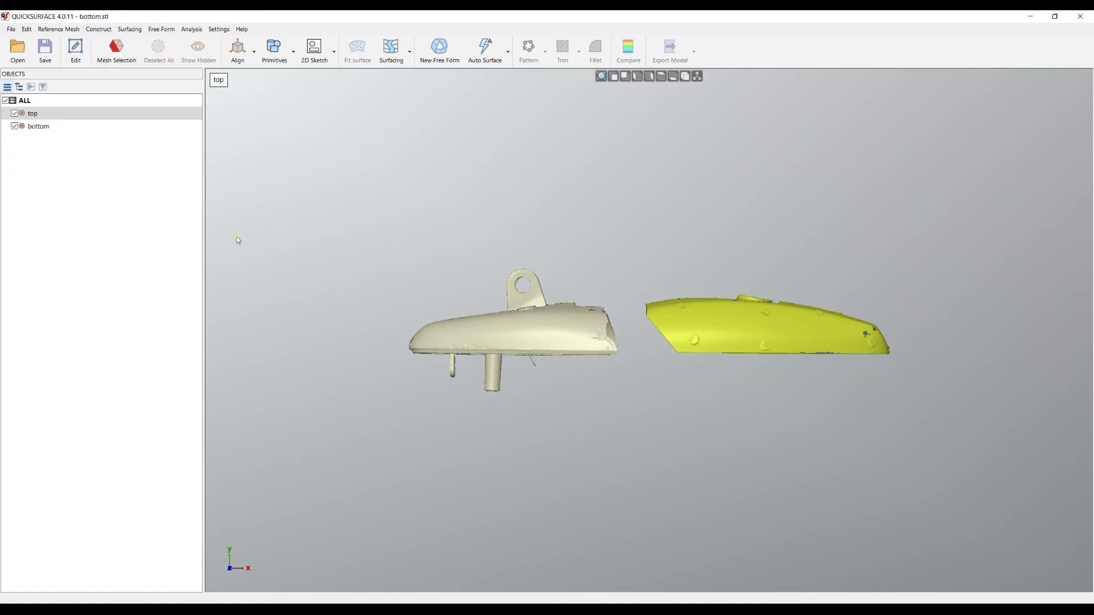
left_click(39, 126)
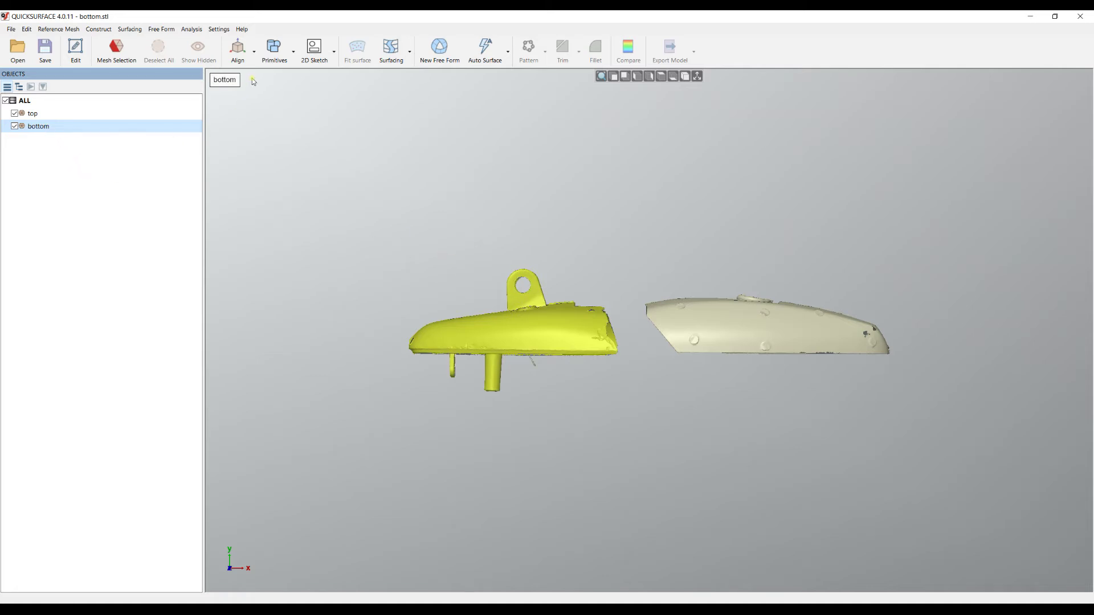
left_click(240, 55)
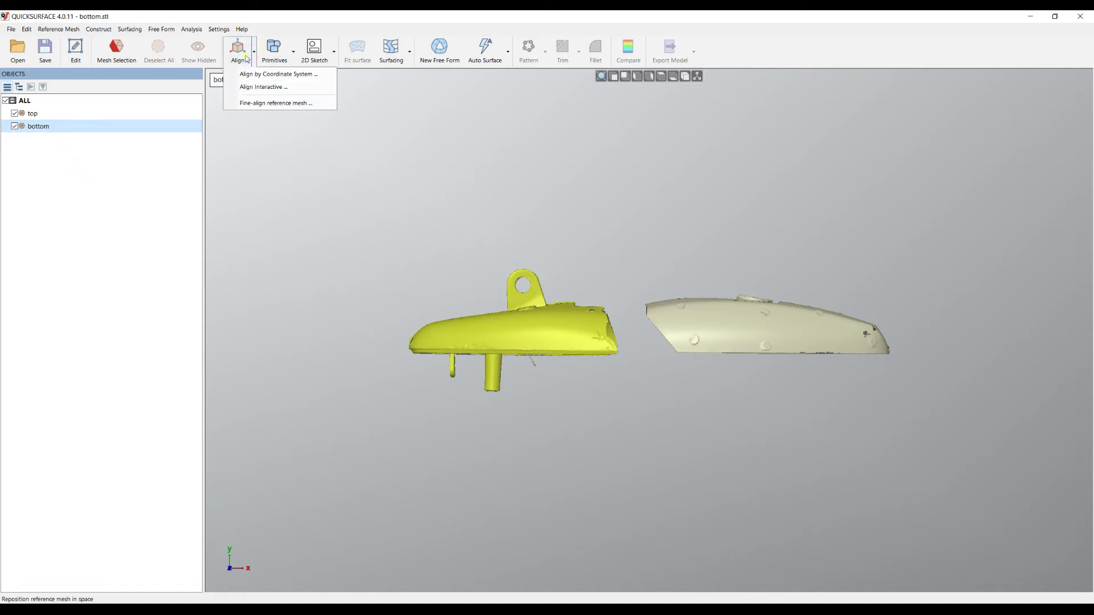
- In Align Interactive, nudge the bottom mesh down and rotate it 180° about Z in two 90° turns
left_click(262, 87)
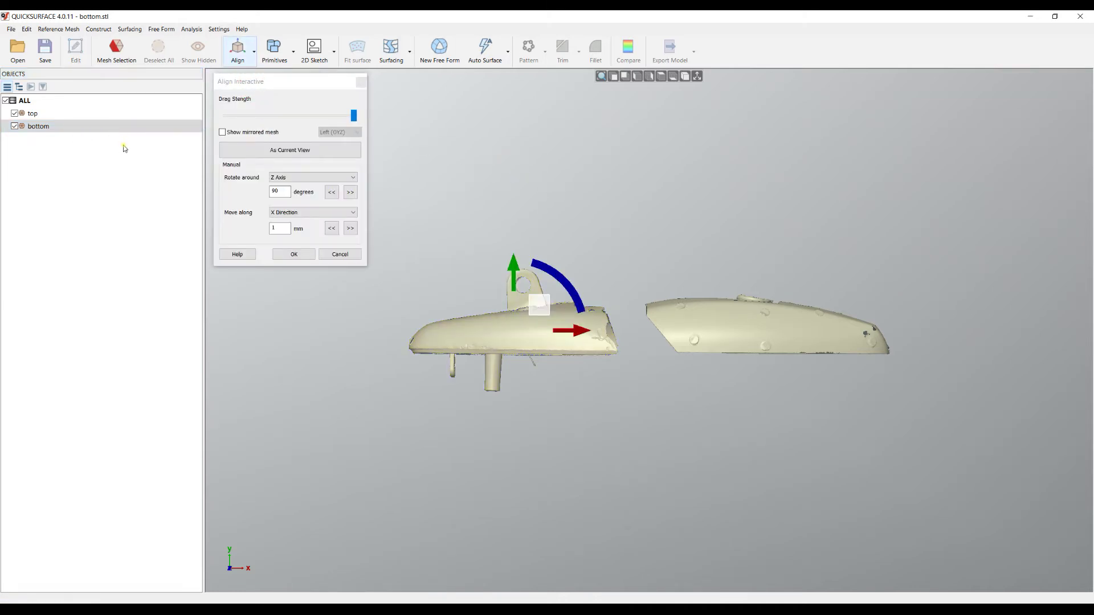
left_click_drag(546, 299, 546, 320)
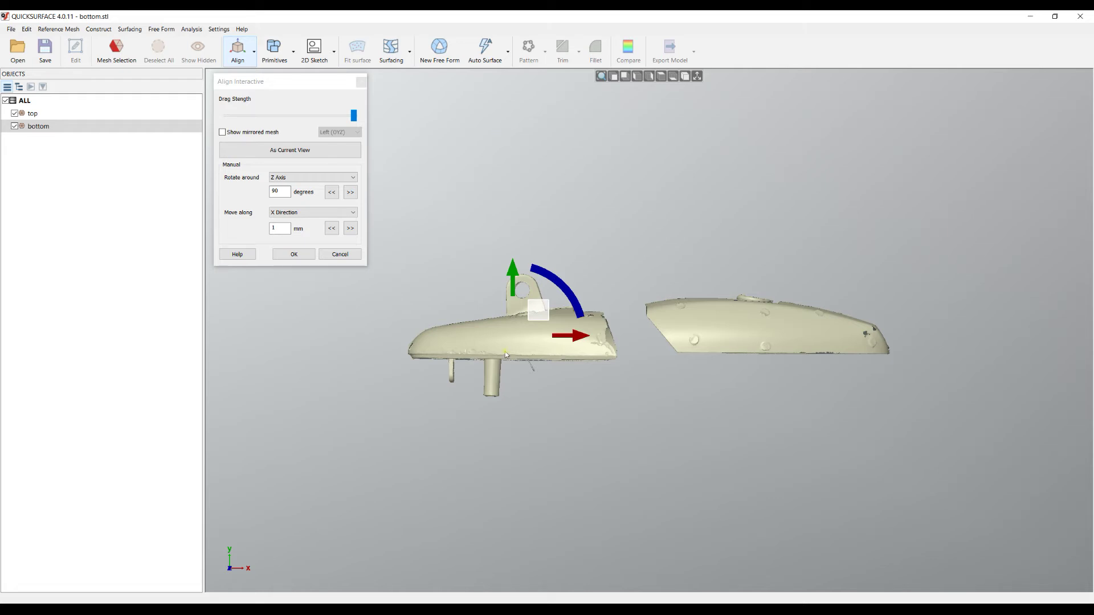
left_click(351, 193)
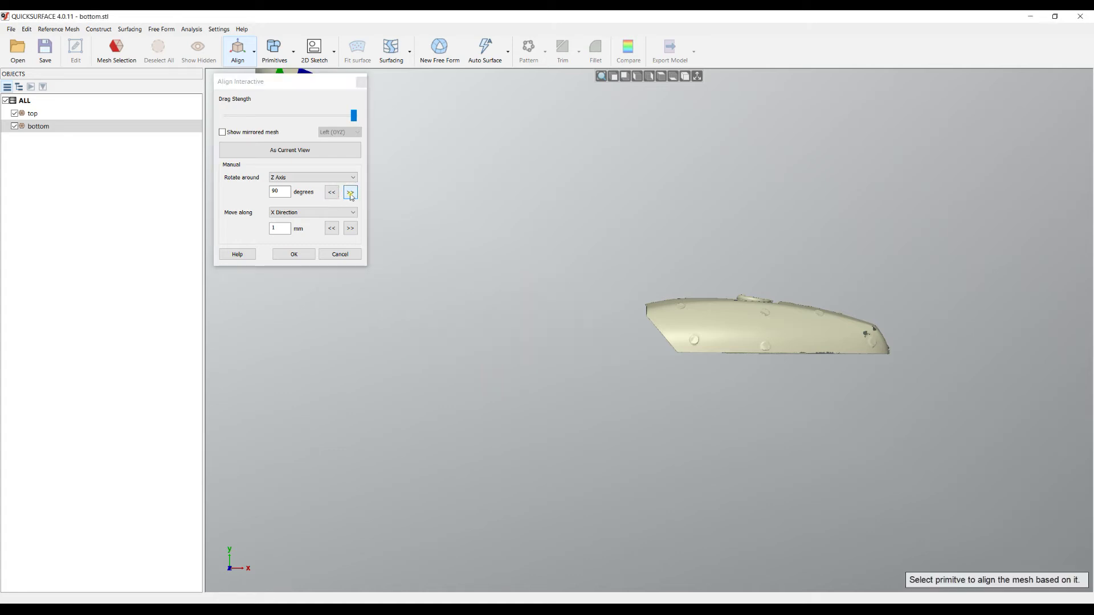
right_click(569, 234)
left_click(617, 255)
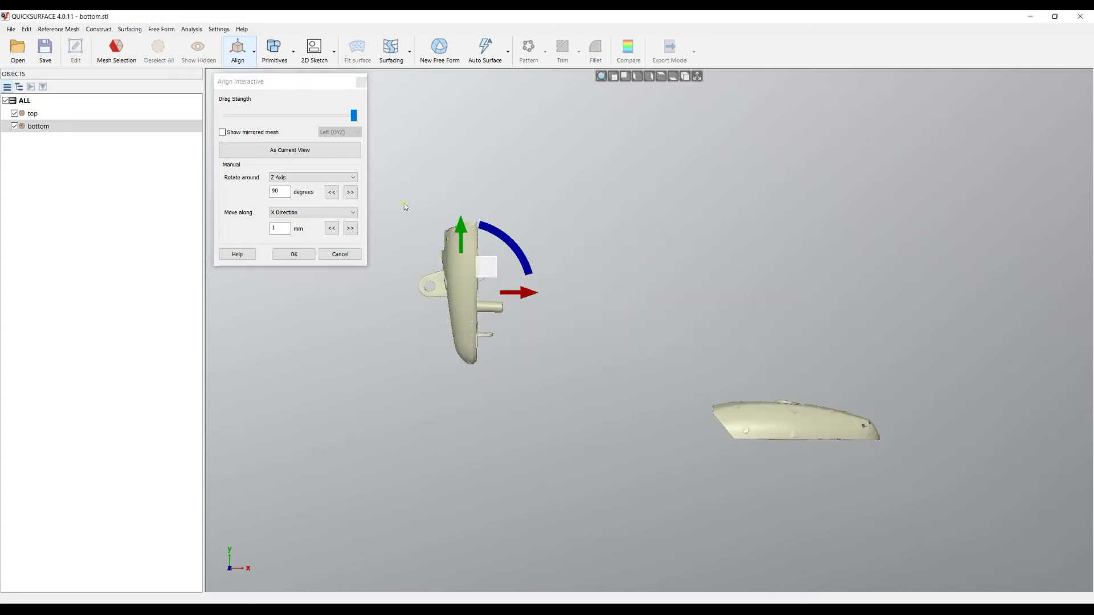
left_click(350, 192)
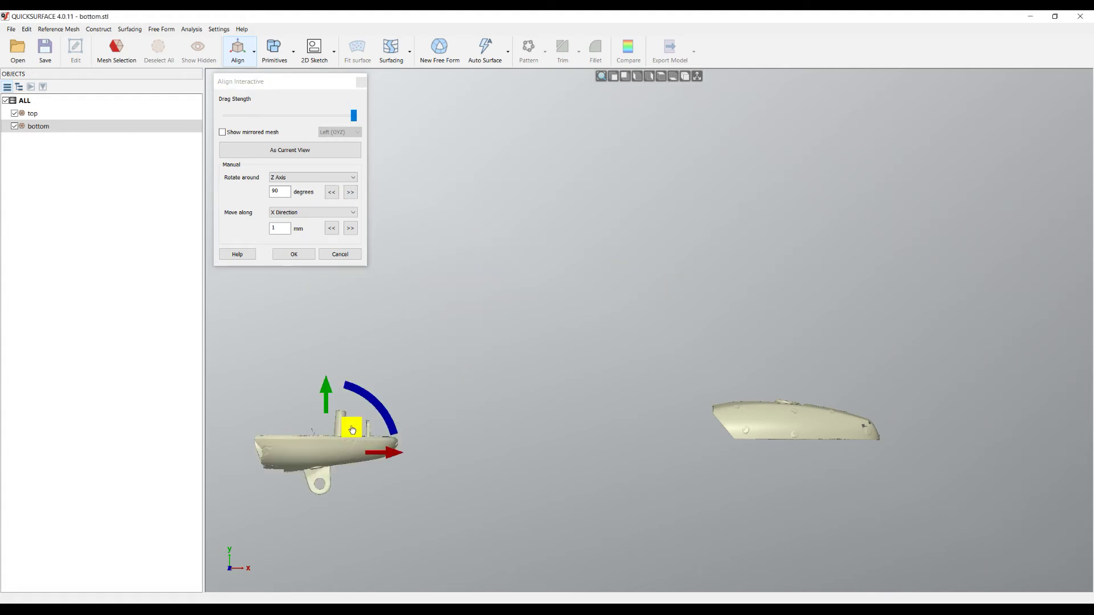
- Slide the bottom mesh along X and Y toward the top half, checking from the front view
right_click_drag(574, 398, 666, 399)
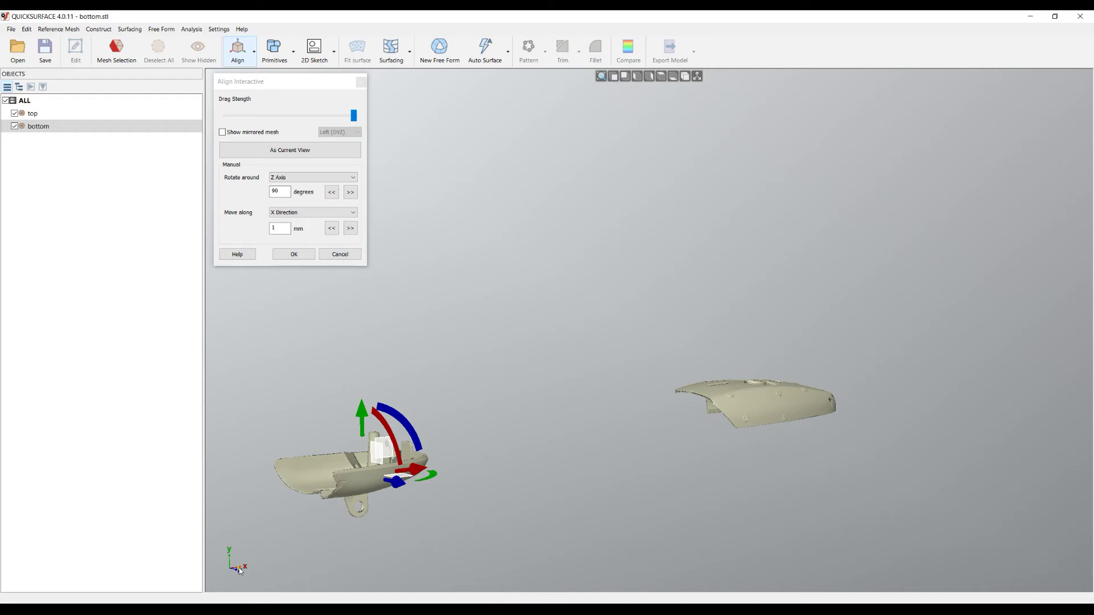
left_click_drag(417, 475, 575, 445)
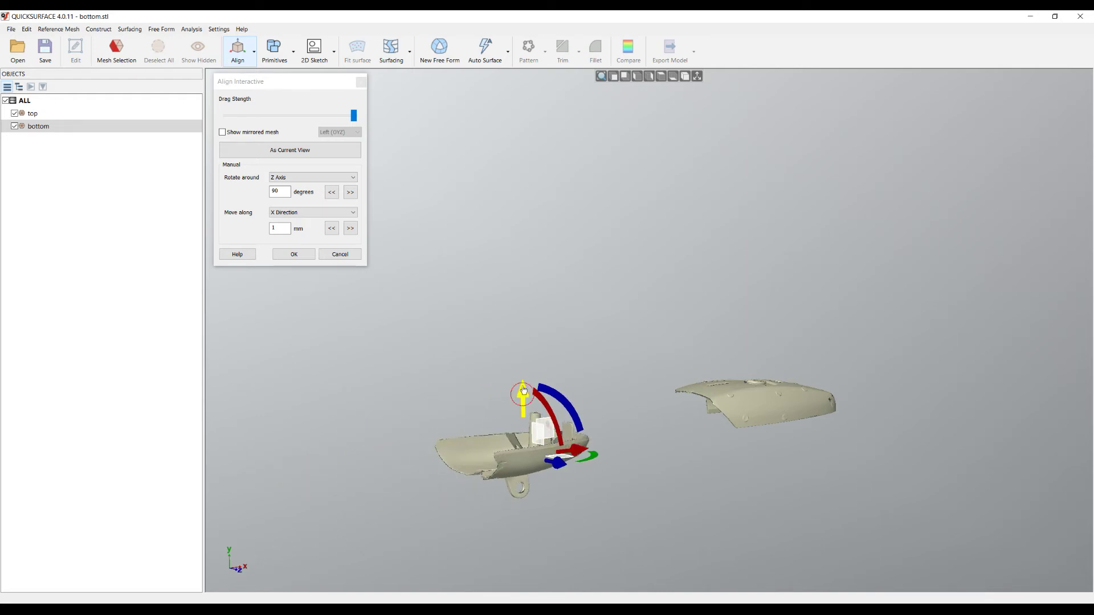
left_click_drag(522, 399, 522, 363)
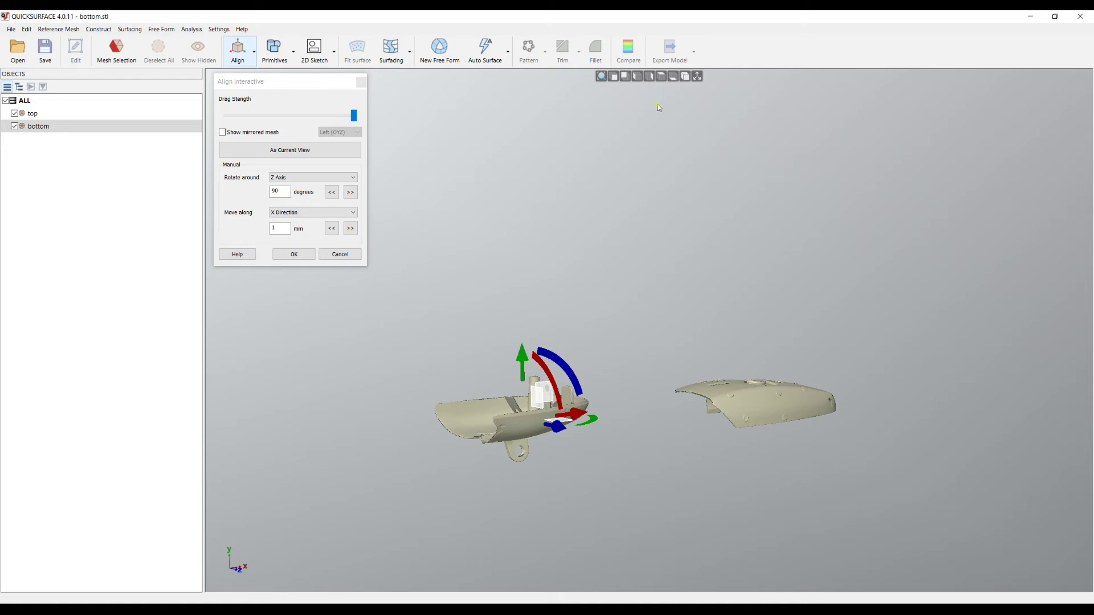
left_click(614, 76)
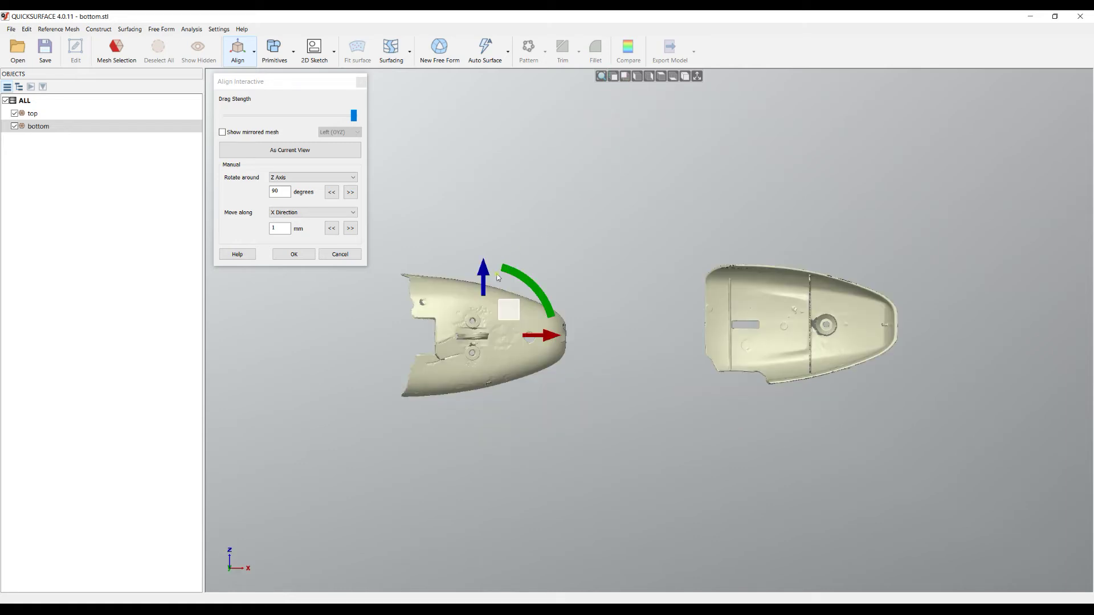
left_click_drag(509, 313, 845, 303)
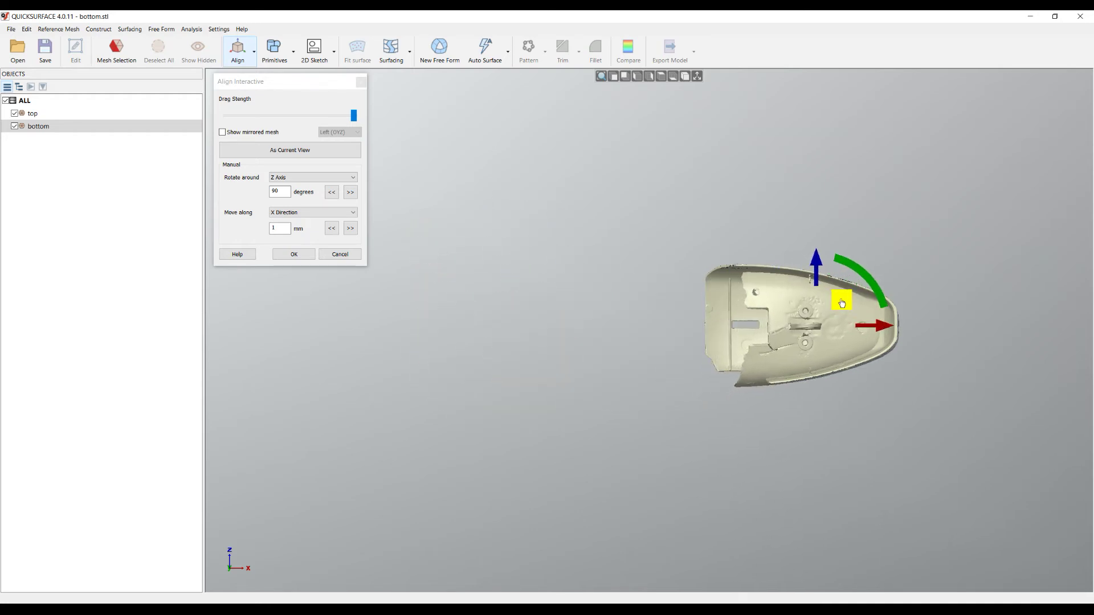
- Refine the bottom mesh's Y and Z position in top and front views, then confirm the alignment
left_click(660, 77)
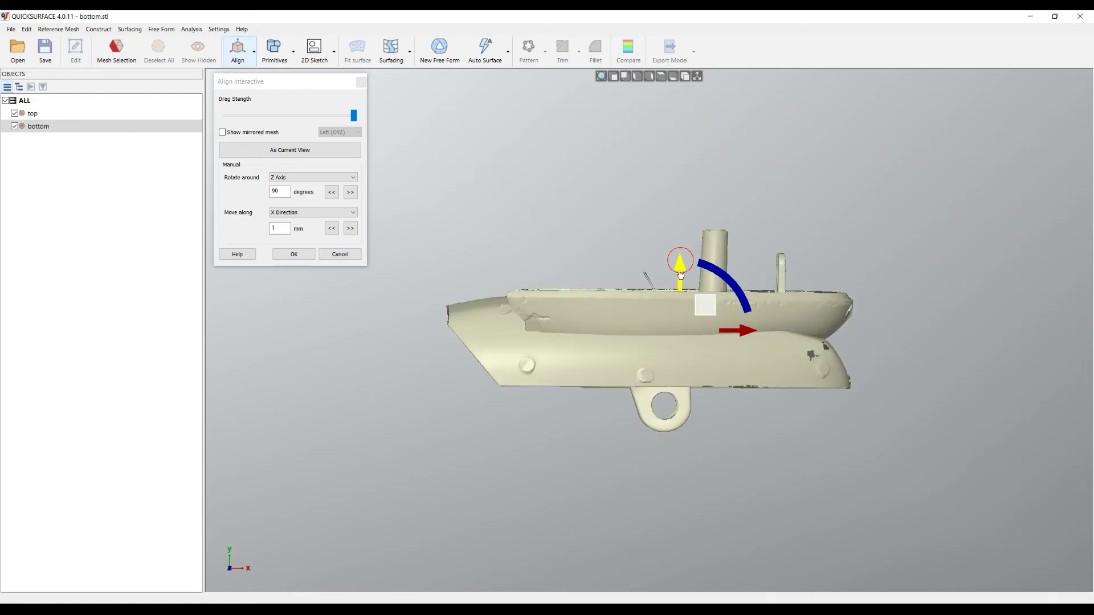
left_click_drag(679, 284, 675, 360)
left_click_drag(705, 410, 702, 410)
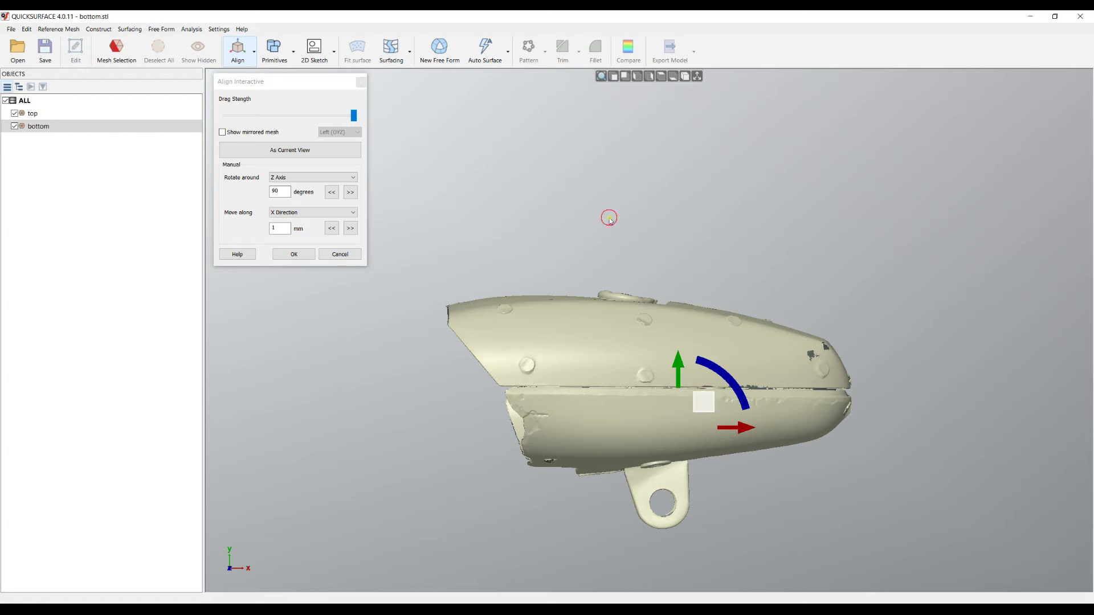
left_click(614, 77)
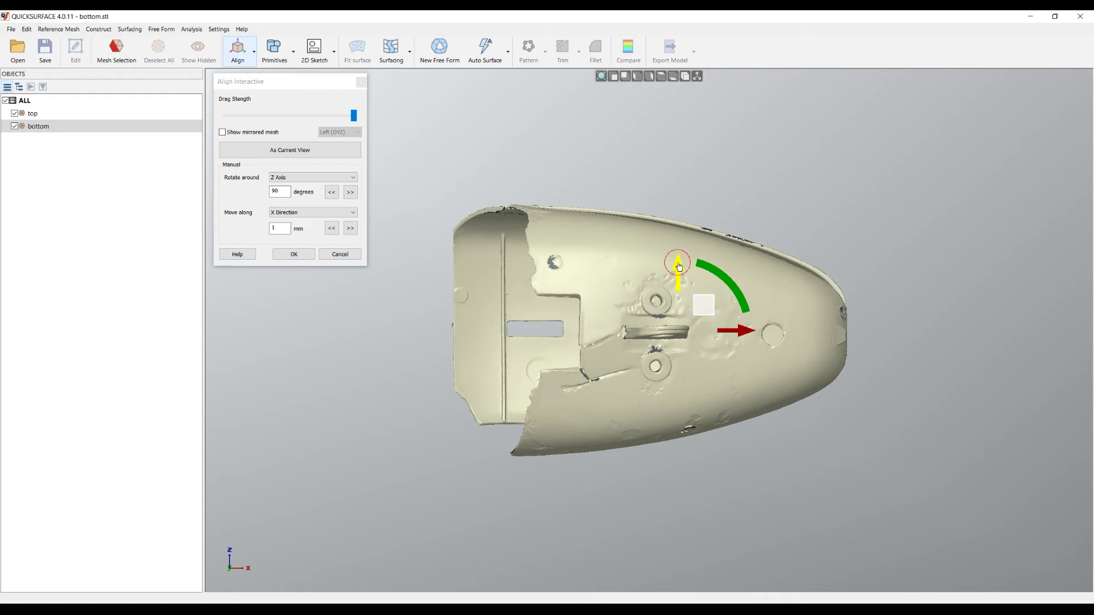
left_click_drag(679, 262, 679, 262)
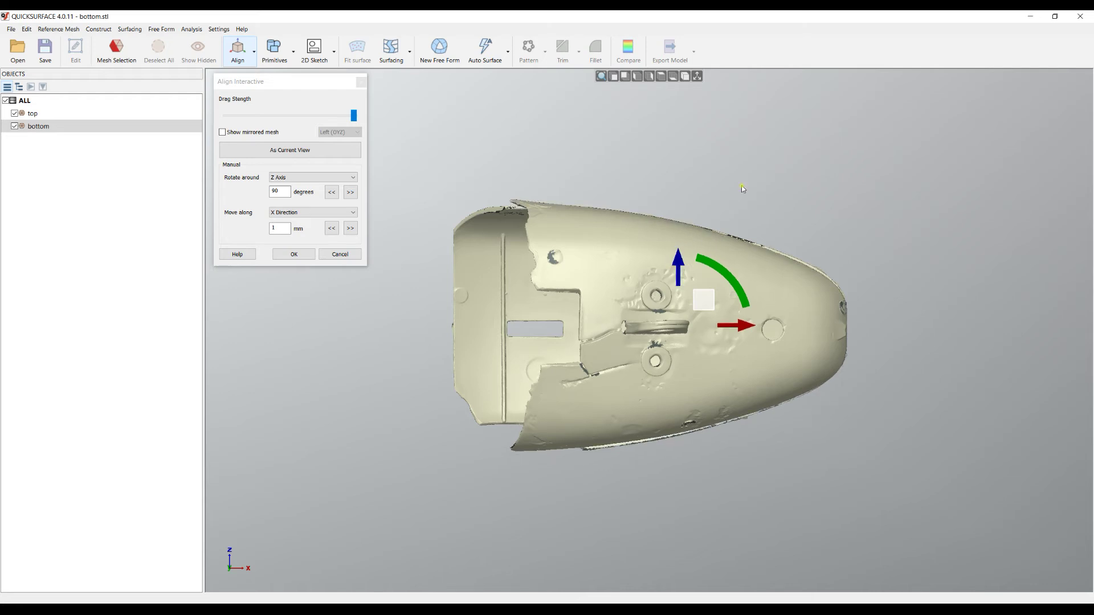
left_click(294, 255)
- Export the visible top and bottom meshes as 'both', then hide the top mesh
right_click_drag(588, 161, 514, 453)
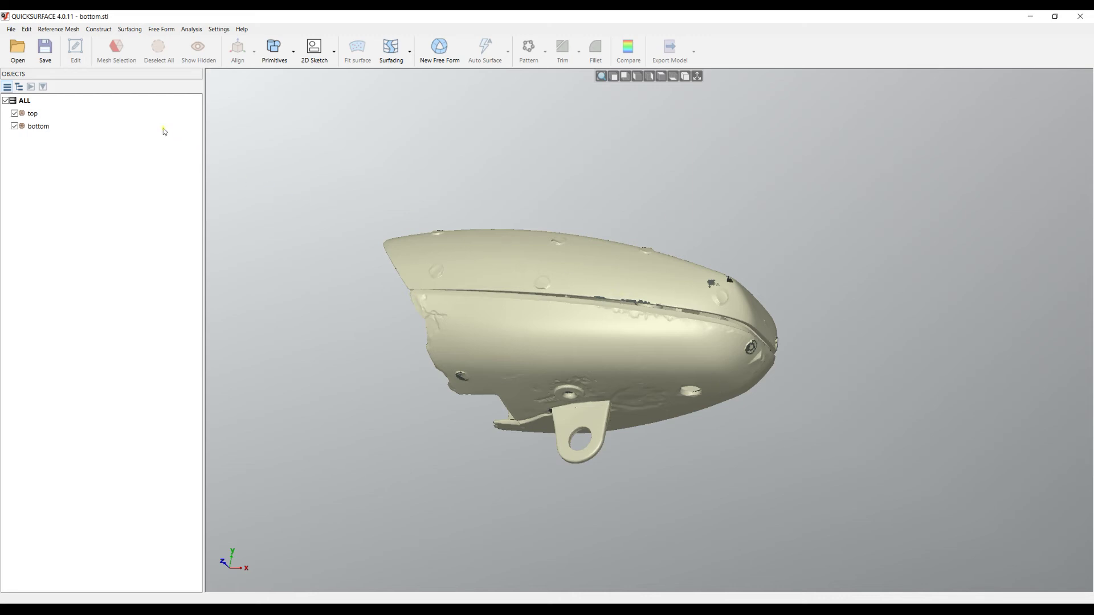
left_click(71, 31)
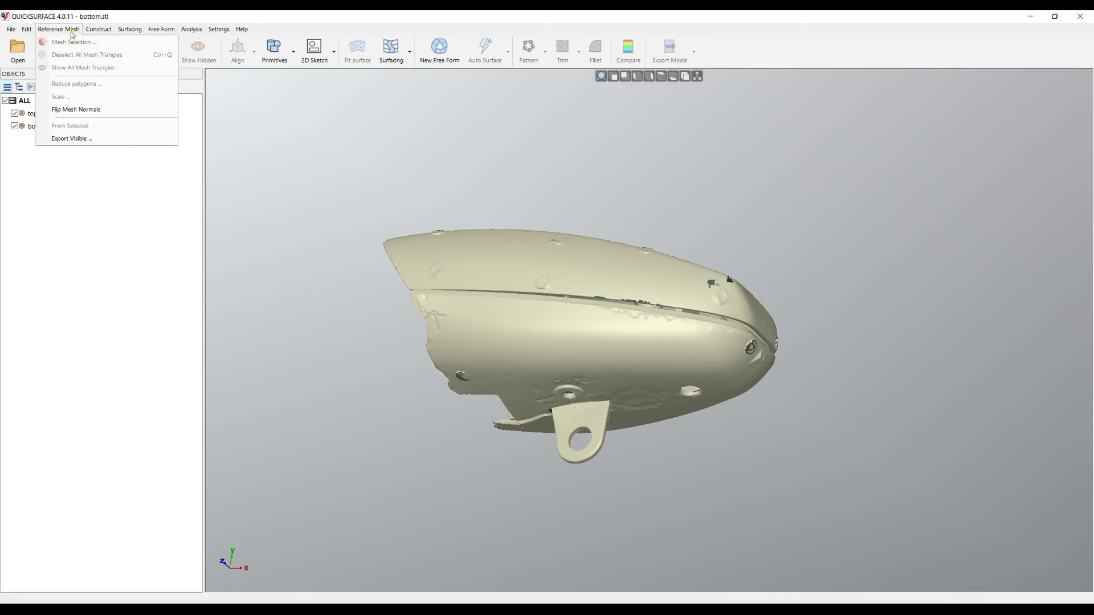
left_click(96, 140)
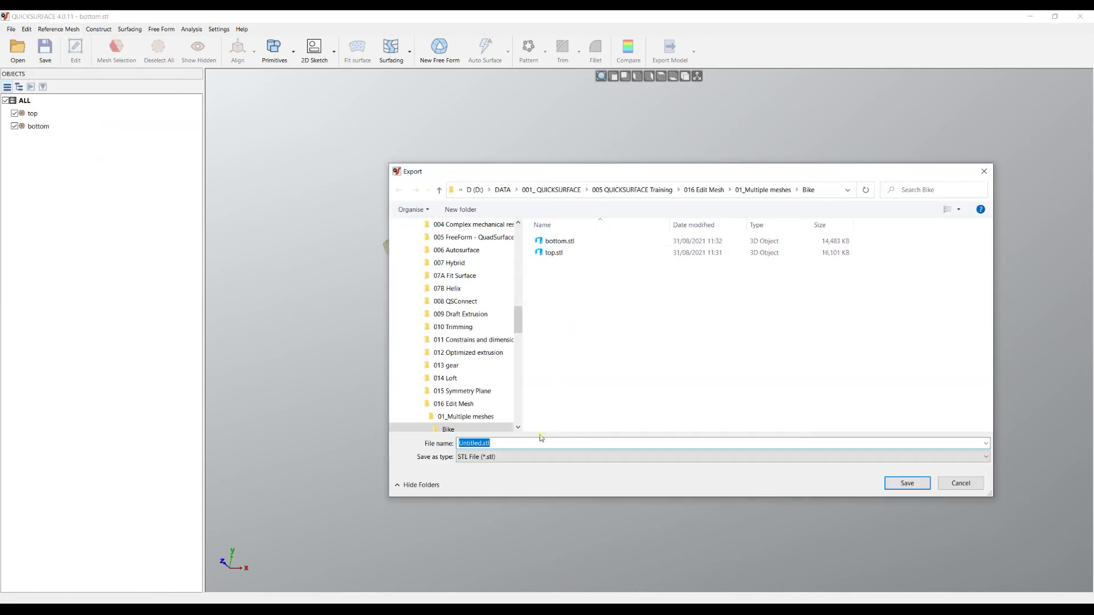
type("both")
left_click(909, 483)
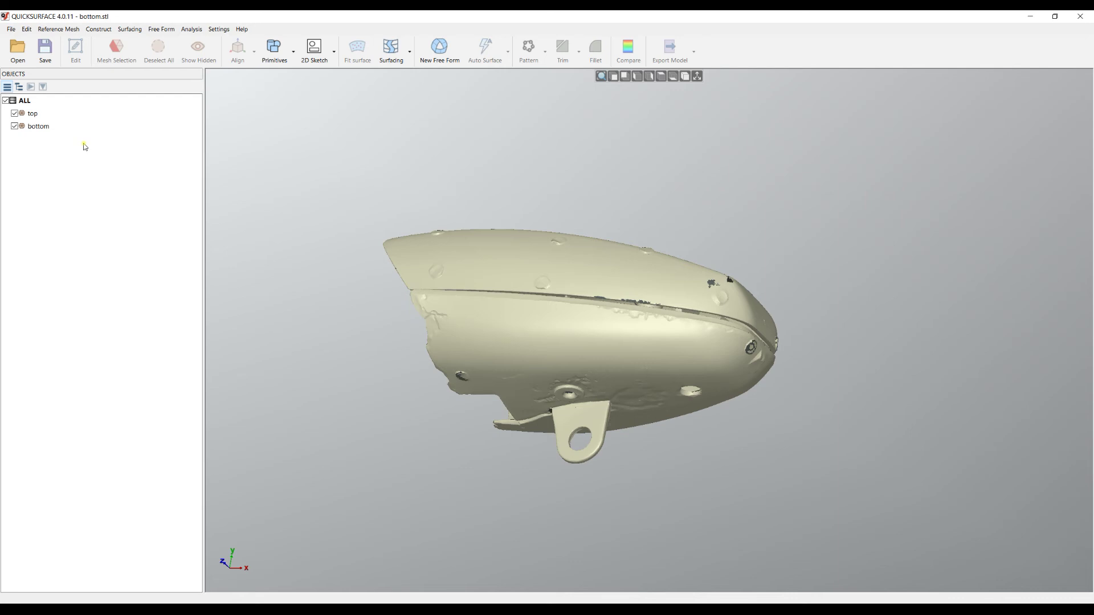
left_click(14, 114)
- Hide the bottom mesh, import both.stl, and orbit to inspect the merged tank
left_click(14, 126)
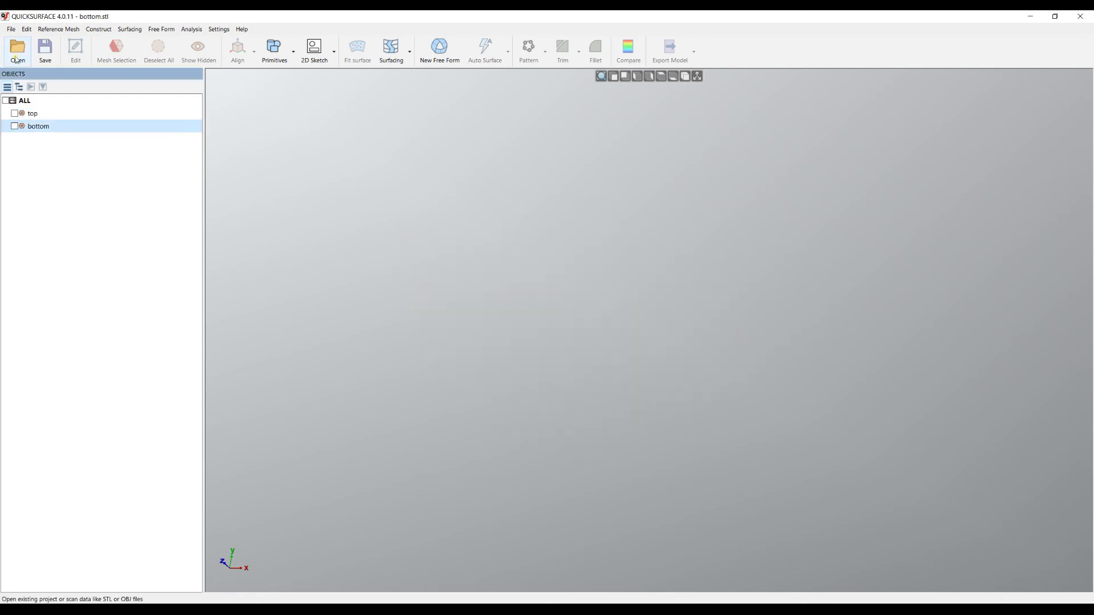
left_click(11, 30)
left_click(39, 69)
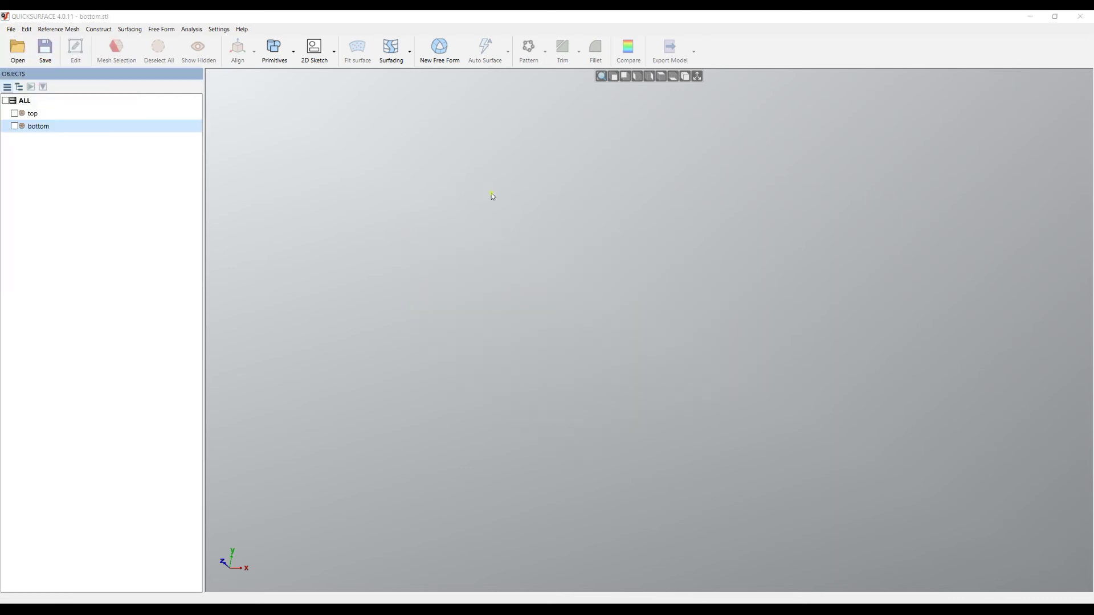
left_click(576, 241)
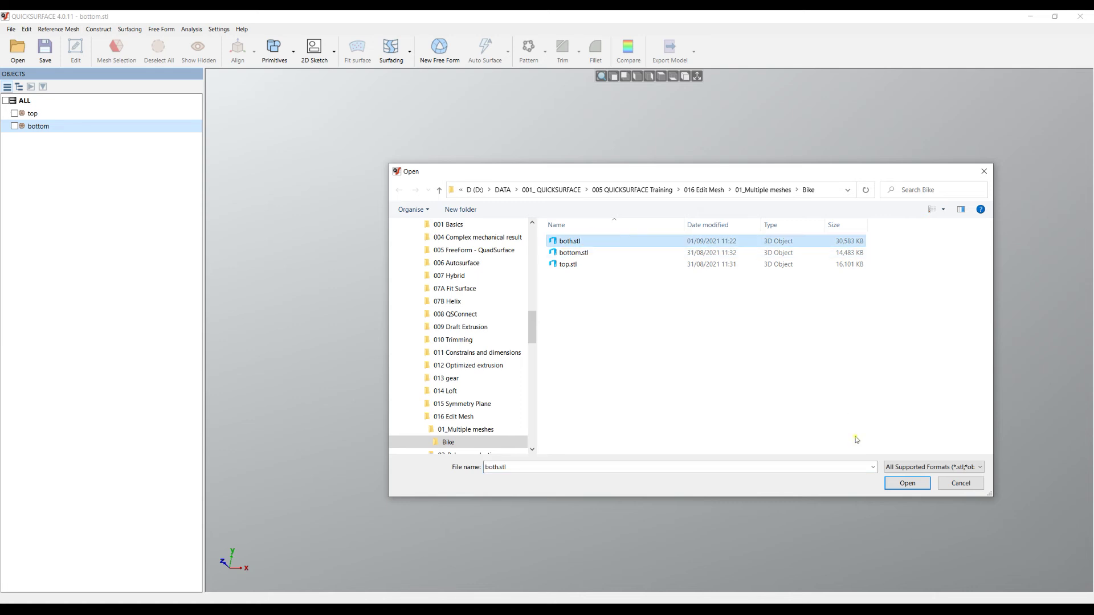
left_click(907, 483)
left_click(527, 329)
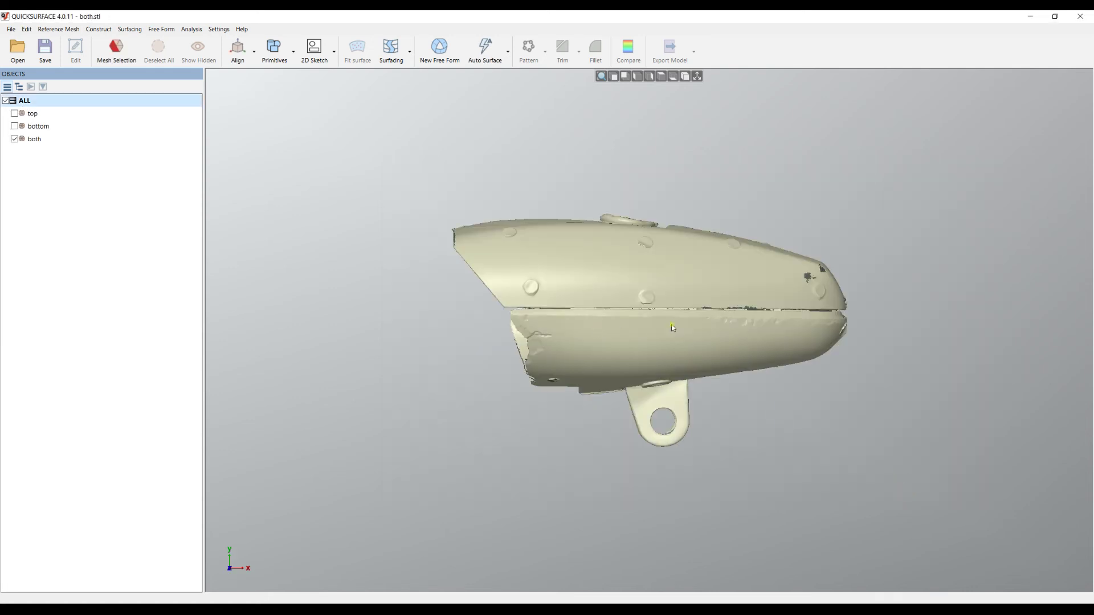
right_click_drag(597, 331, 501, 448)
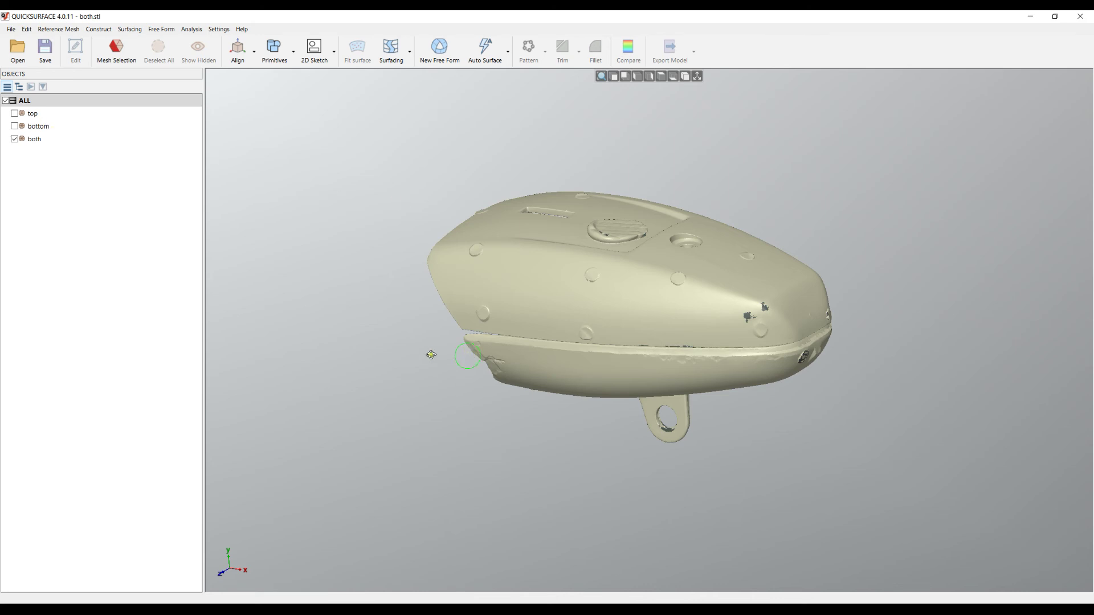
right_click_drag(429, 354, 436, 310)
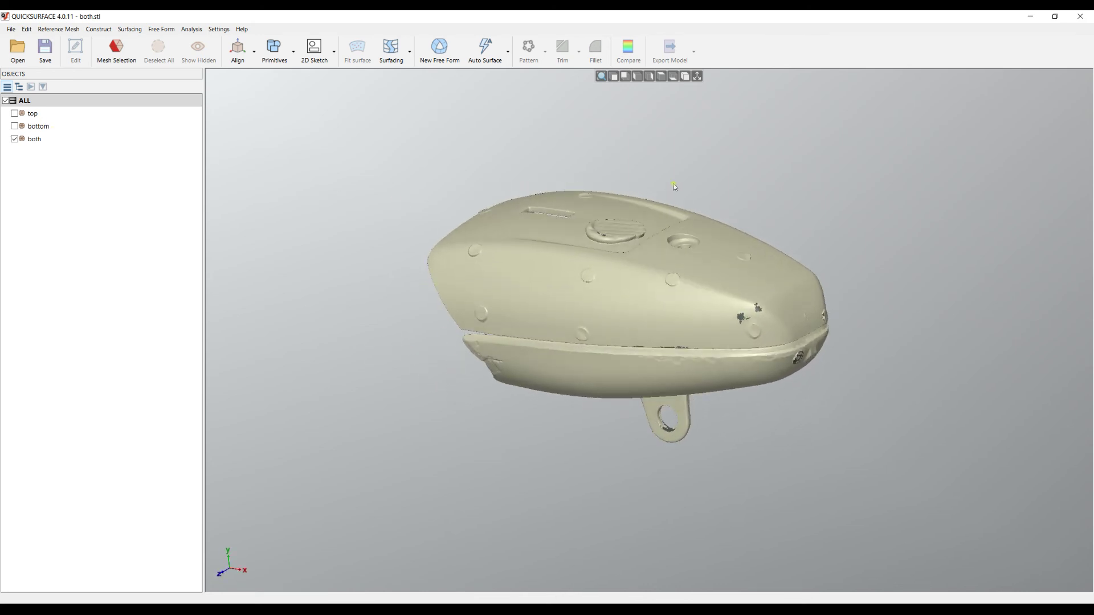
scroll(712, 195, "up", 2)
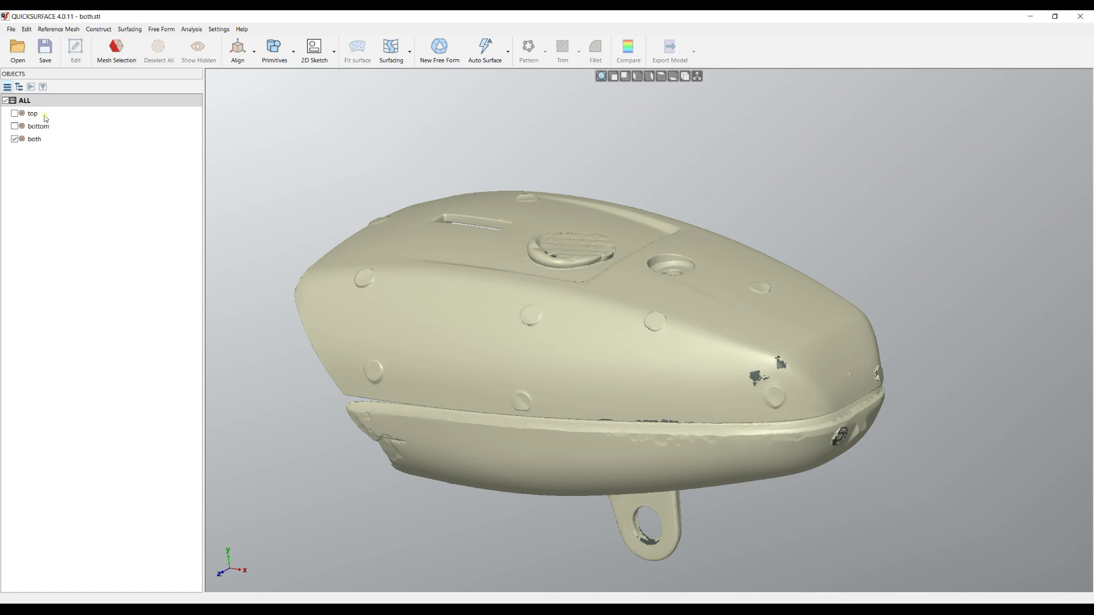
- Hide the 'both' mesh, show top, and duplicate it as 'top - Copy'
left_click(15, 139)
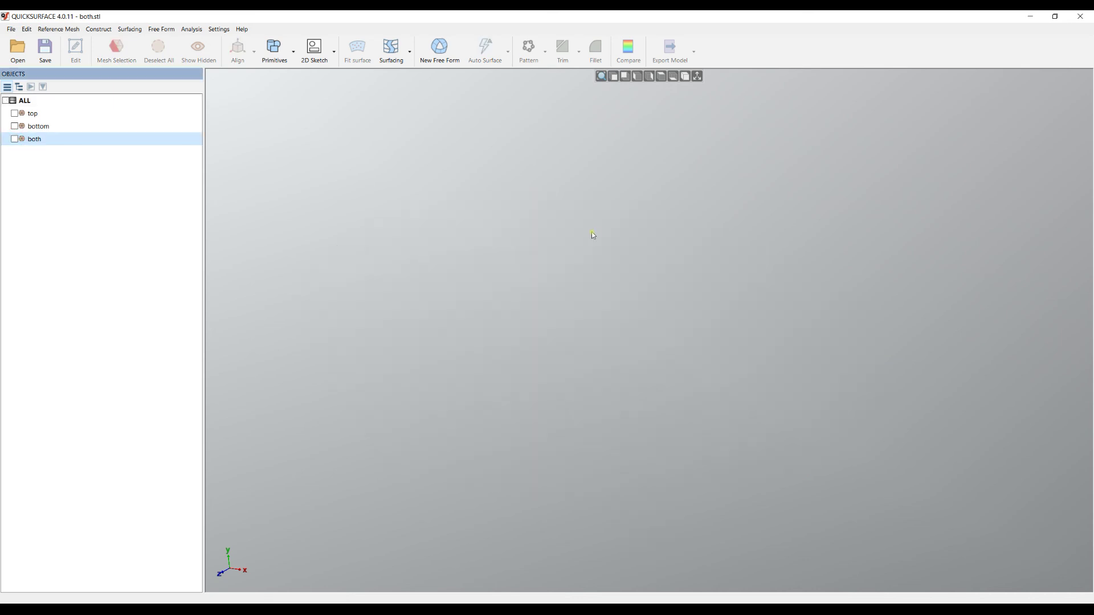
left_click(15, 113)
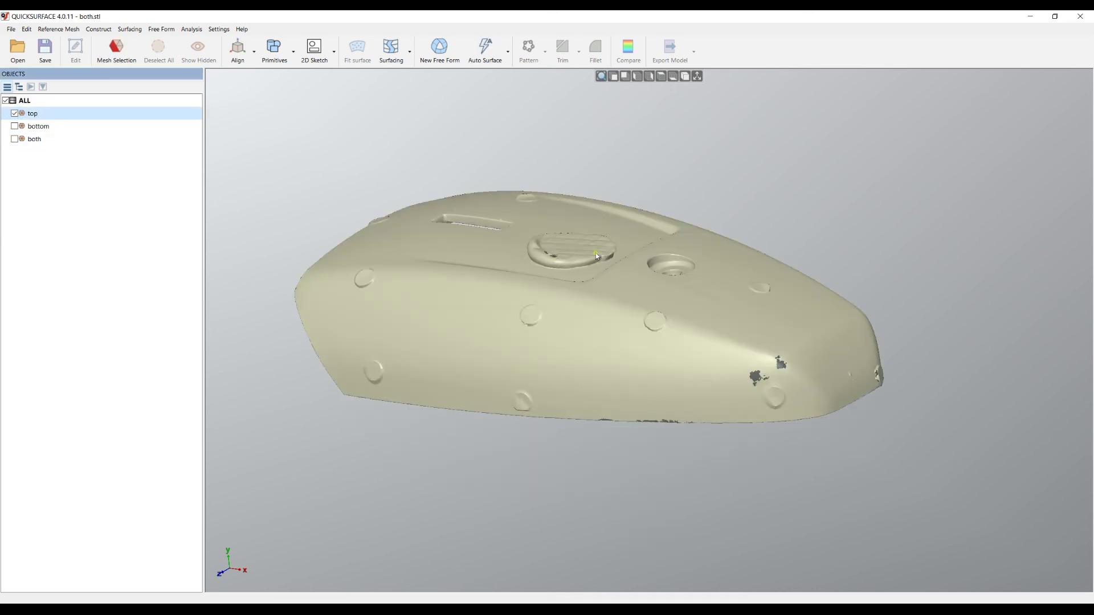
right_click(35, 119)
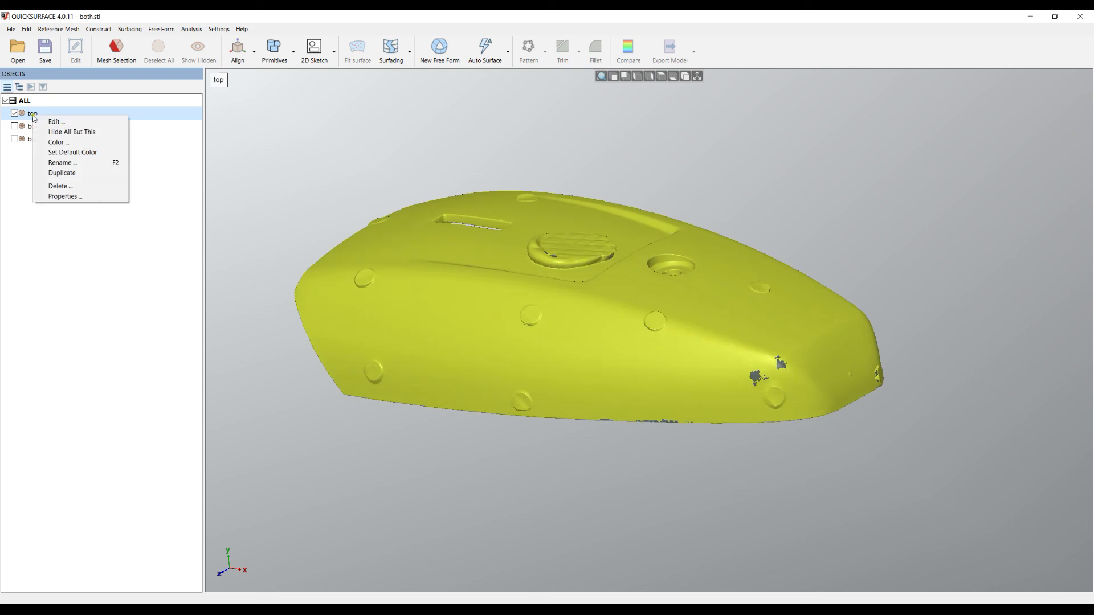
left_click(68, 173)
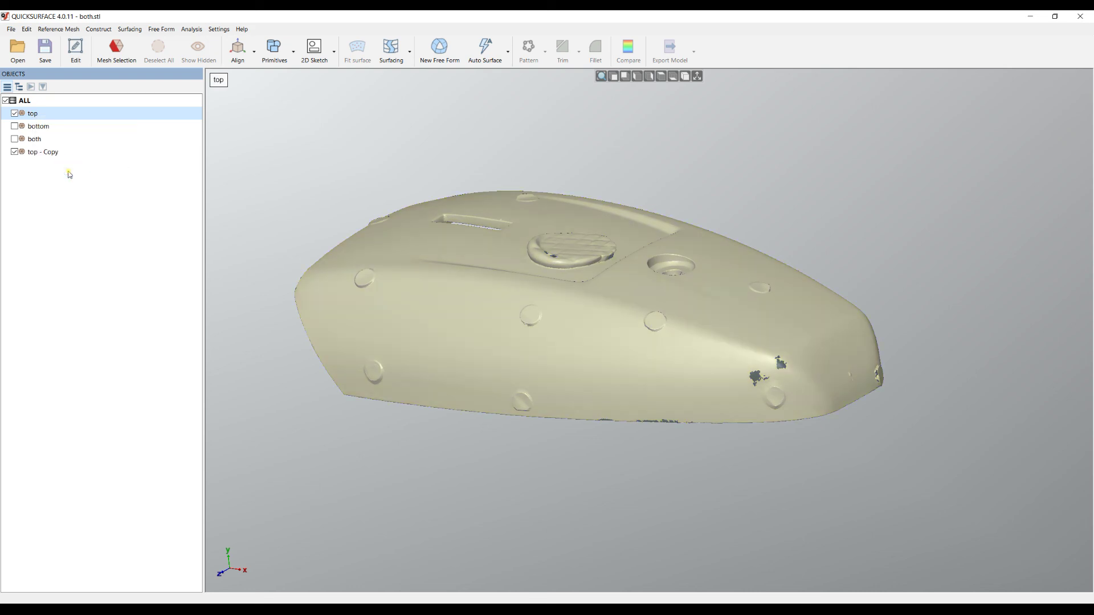
- View 'top - Copy' on its own, then hide it so only the original top shows
left_click(14, 115)
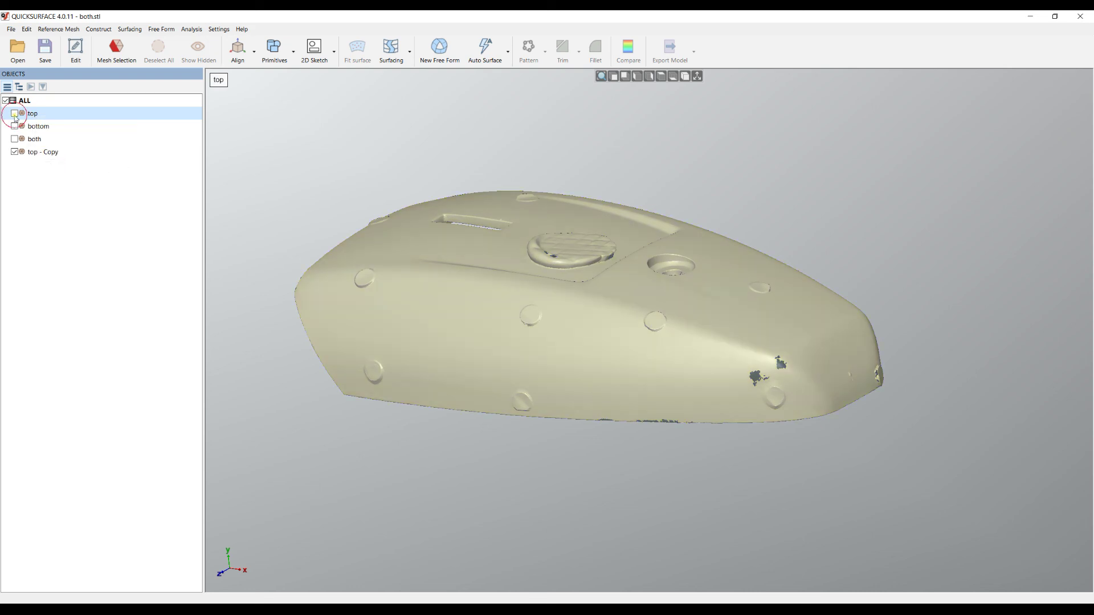
left_click(48, 152)
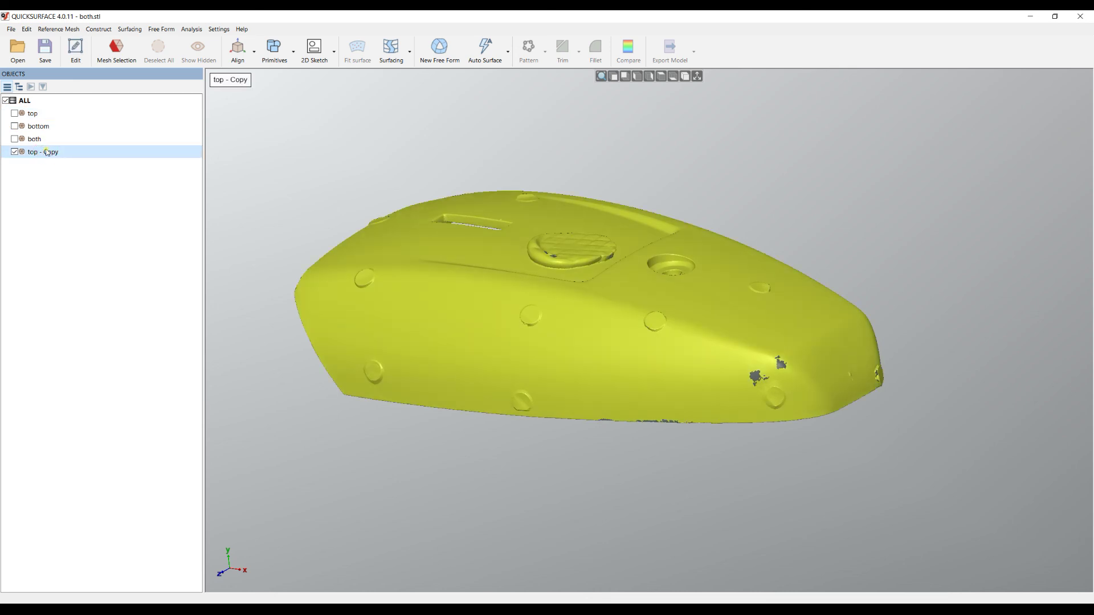
left_click(65, 31)
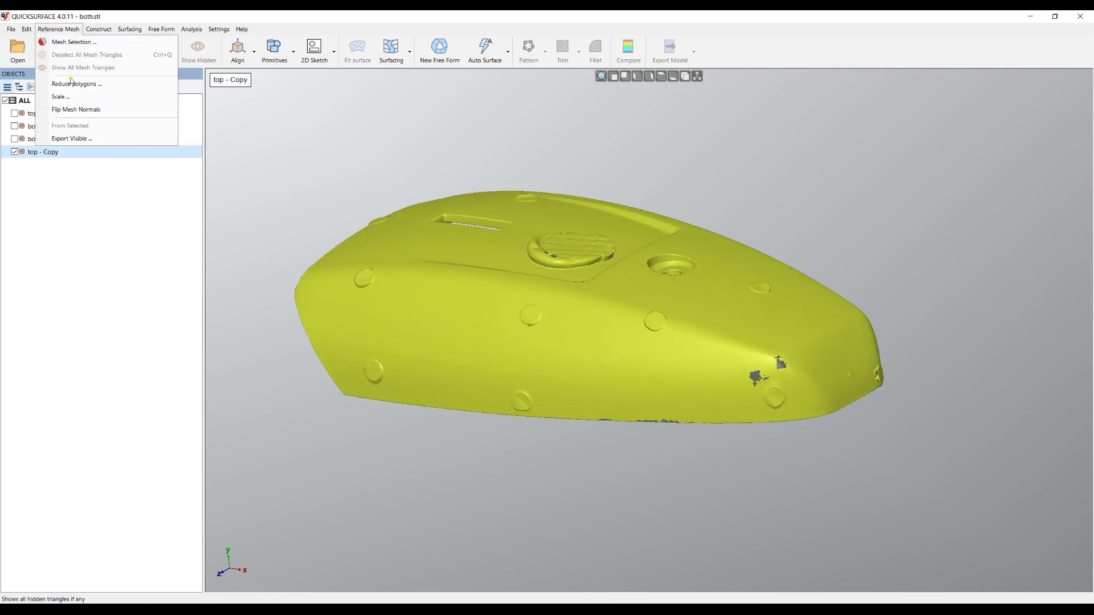
left_click(137, 215)
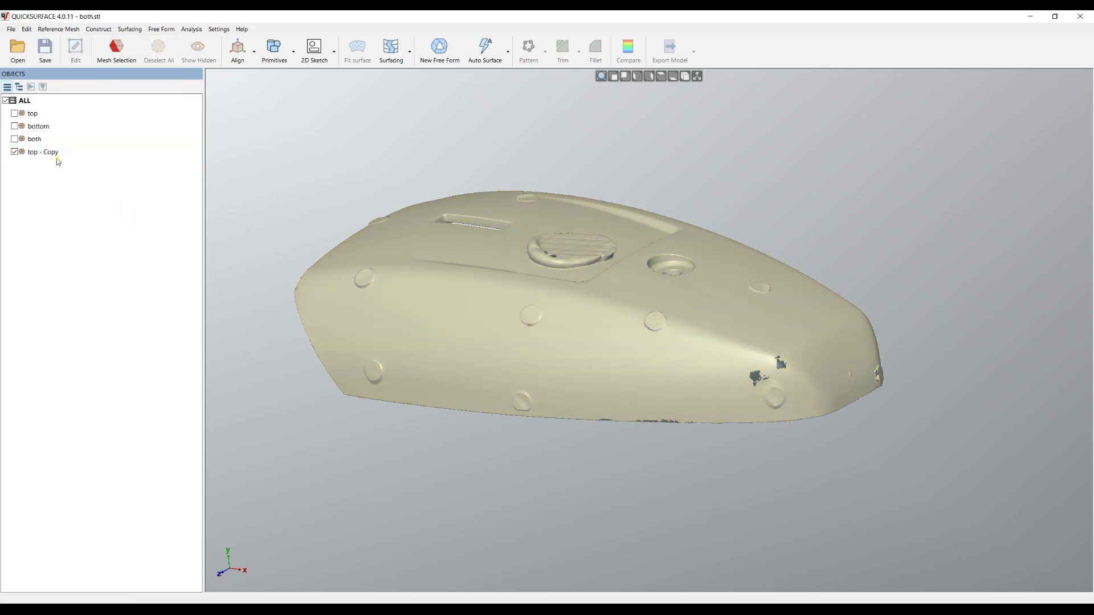
left_click(52, 152)
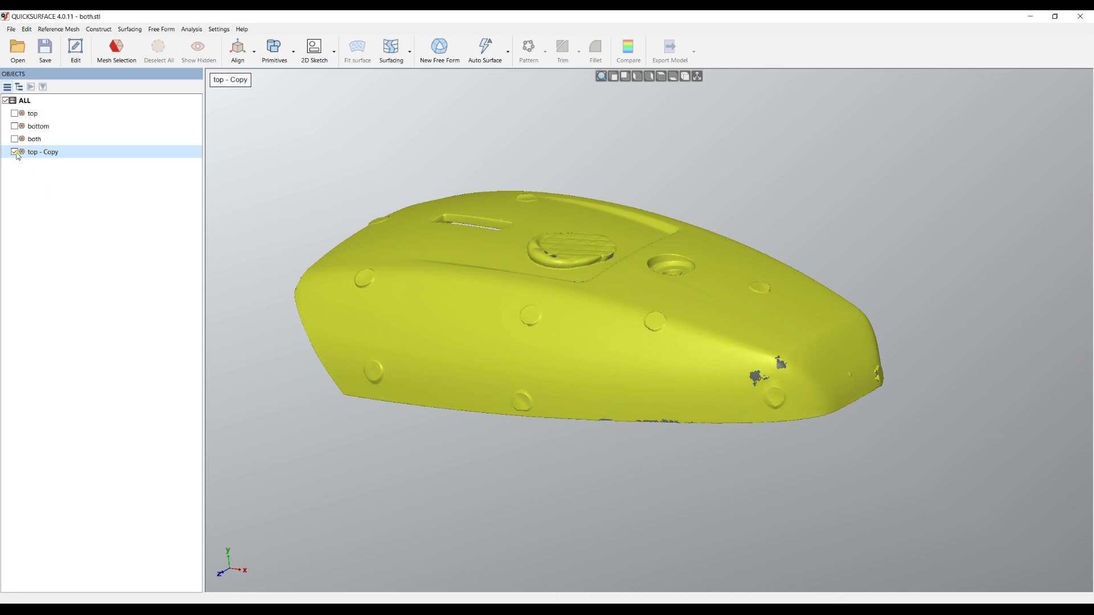
left_click(47, 155)
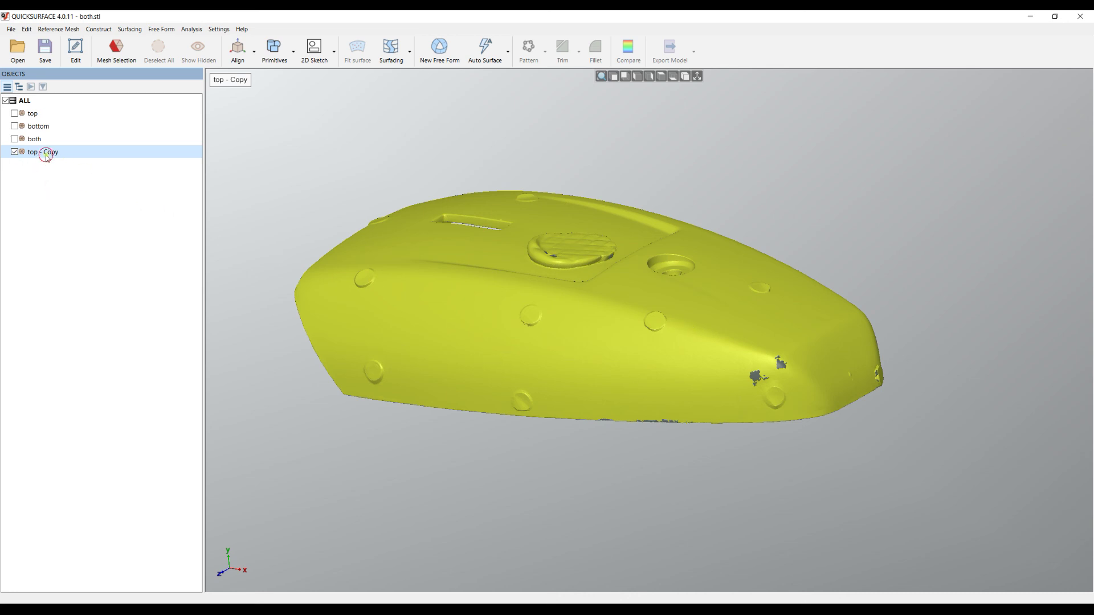
left_click(14, 152)
left_click(14, 112)
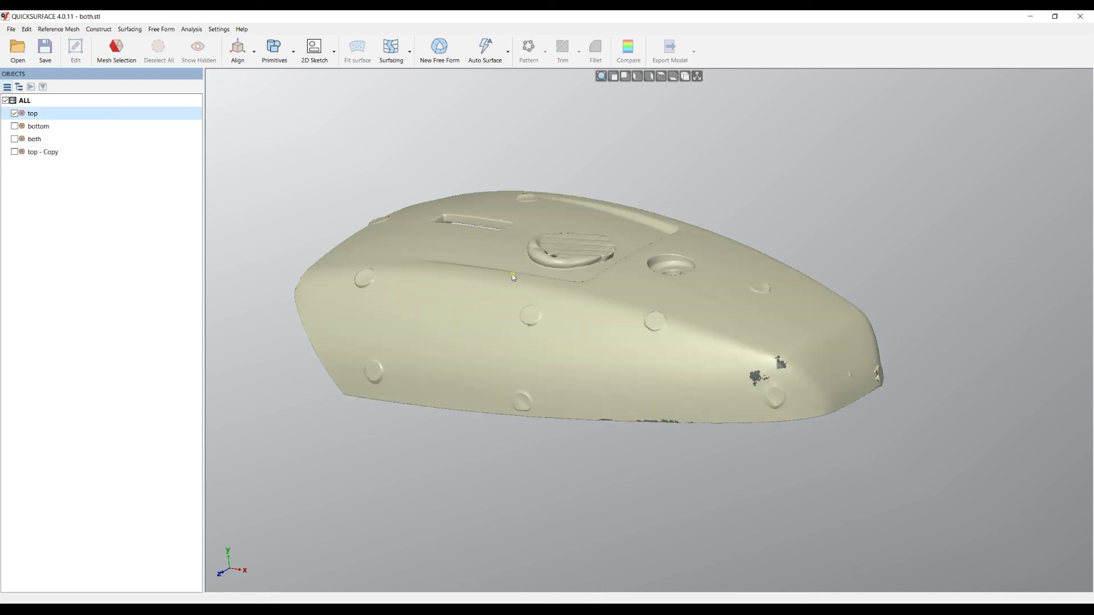